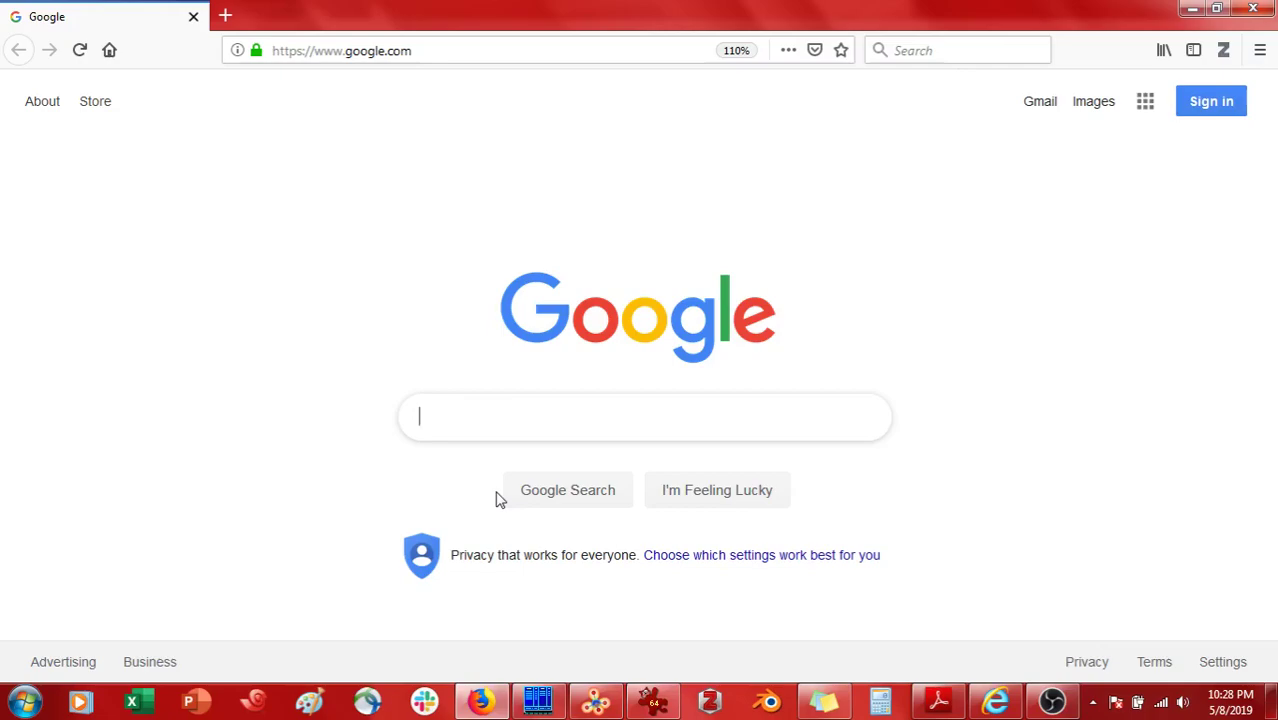
# Search Google for "crystallographic database"
pyautogui.write('rysta')
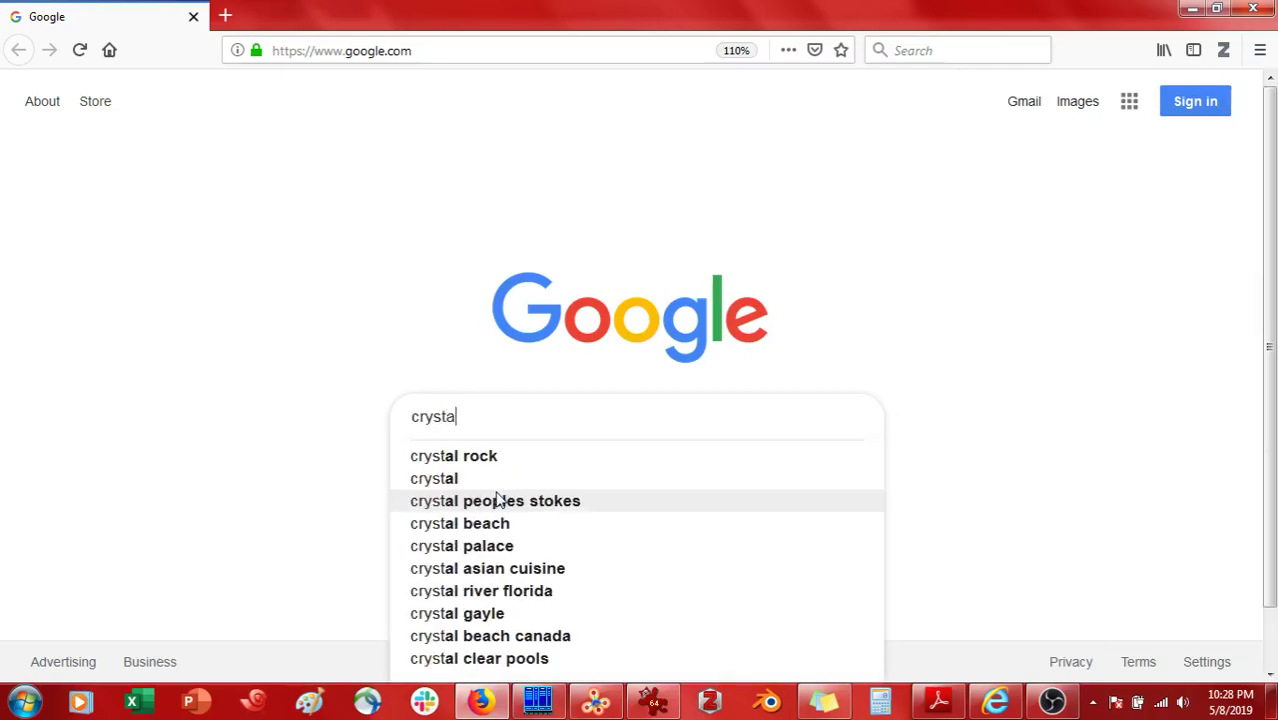
pyautogui.write('lo')
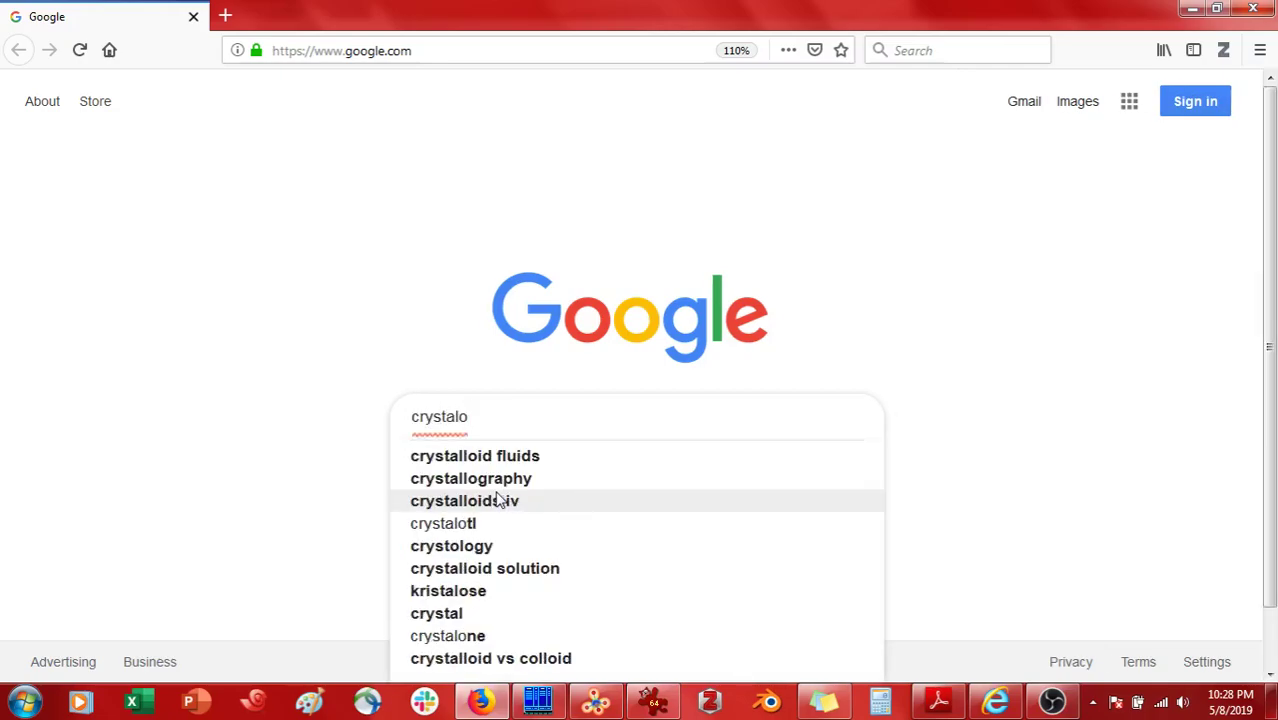
pyautogui.press('Up')
pyautogui.press('BackSpace')
pyautogui.write('ic')
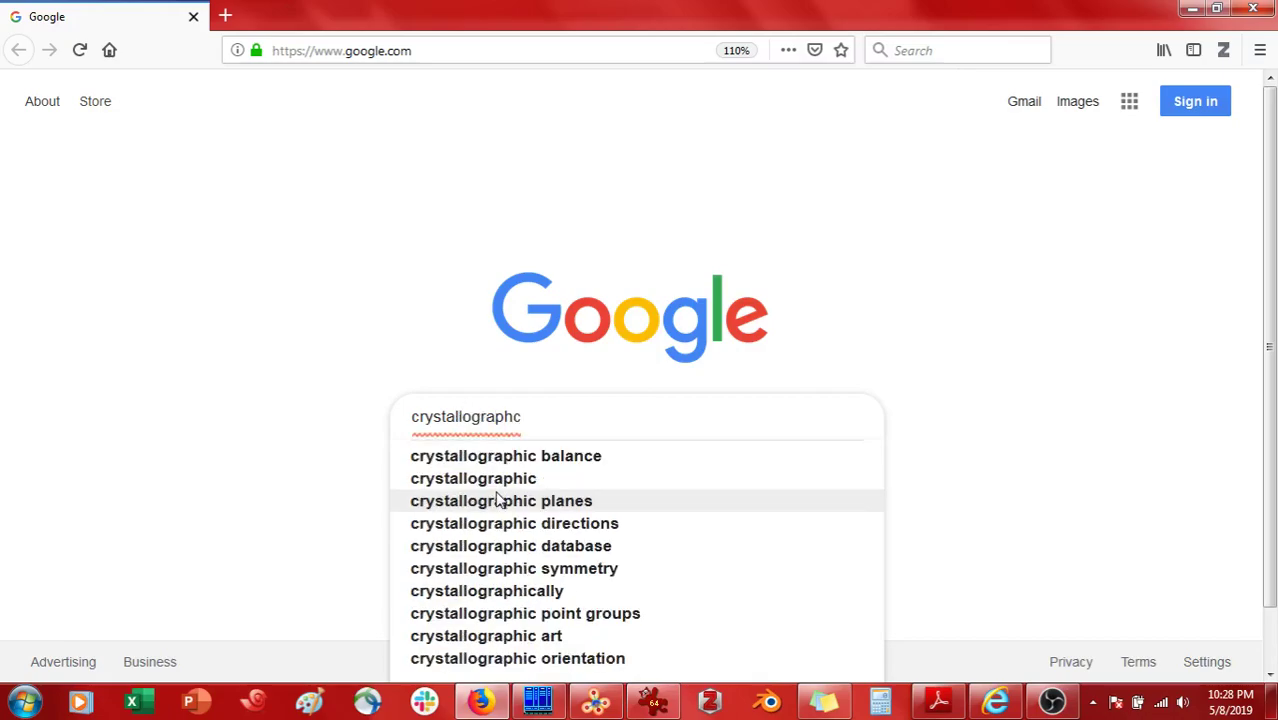
pyautogui.write(' datab')
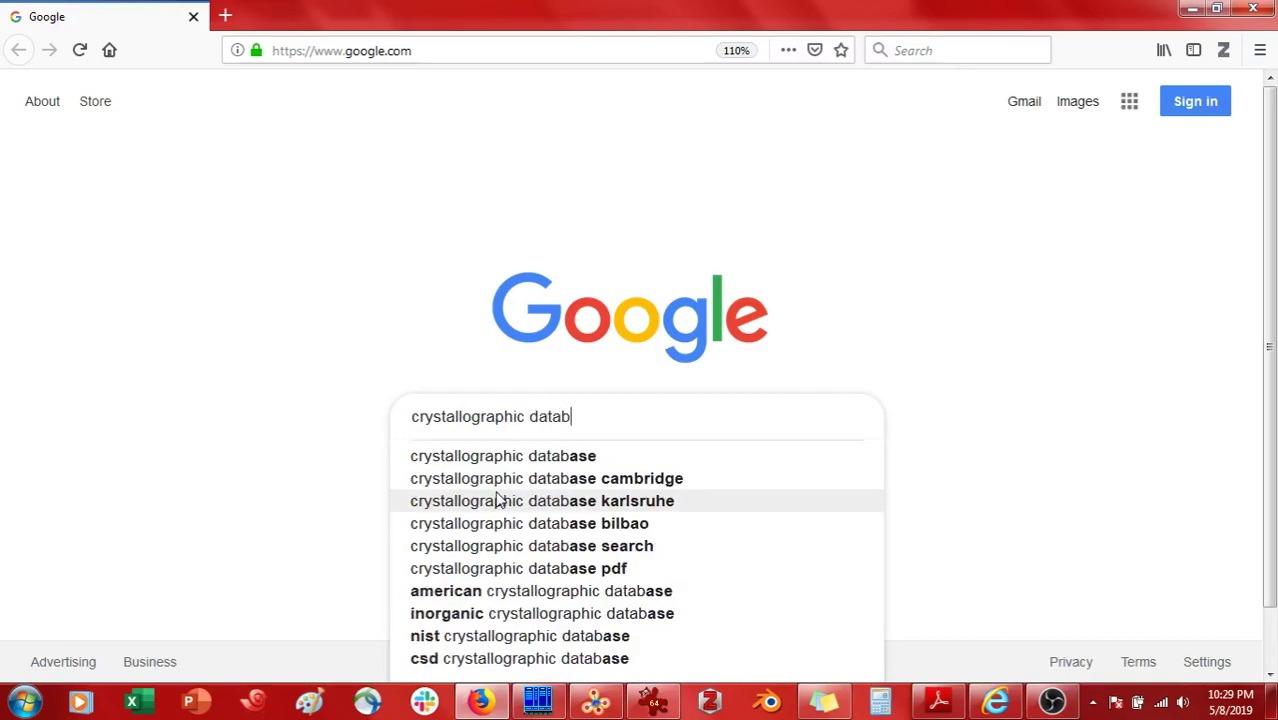
pyautogui.write('ase')
pyautogui.press('Return')
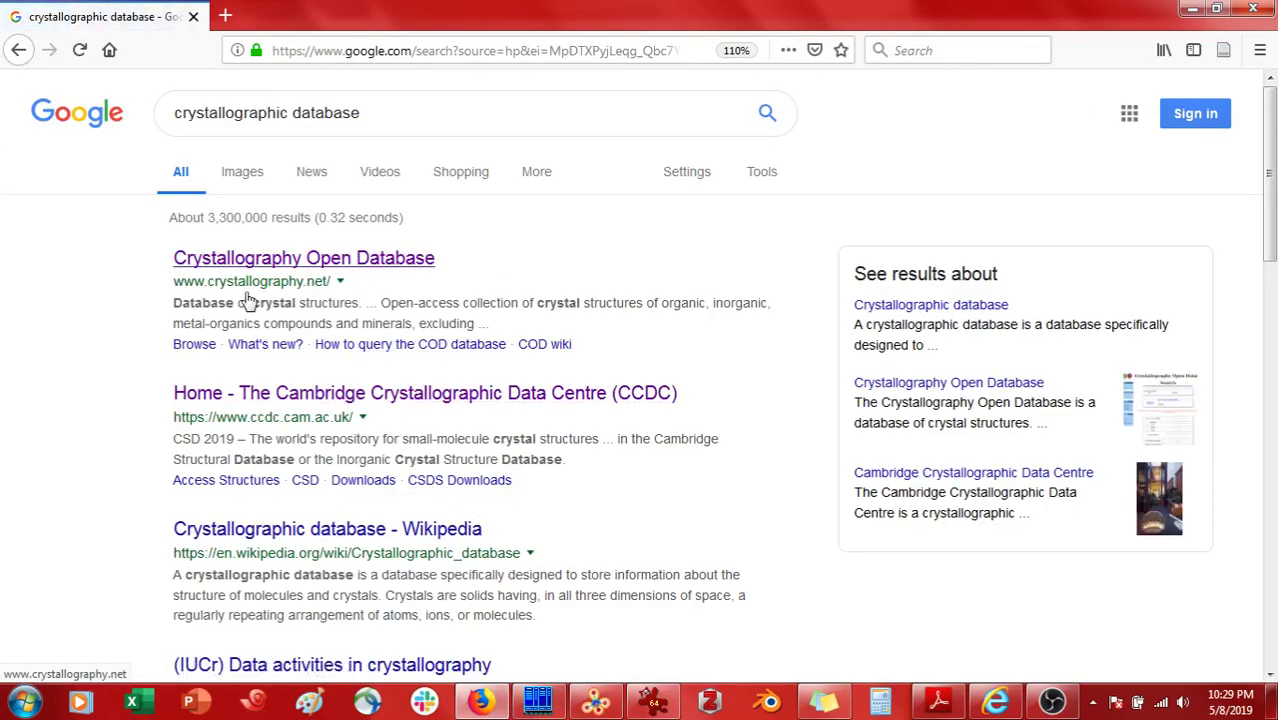
# Open the Crystallography Open Database site from the results and go to its data search form
pyautogui.click(320, 261)
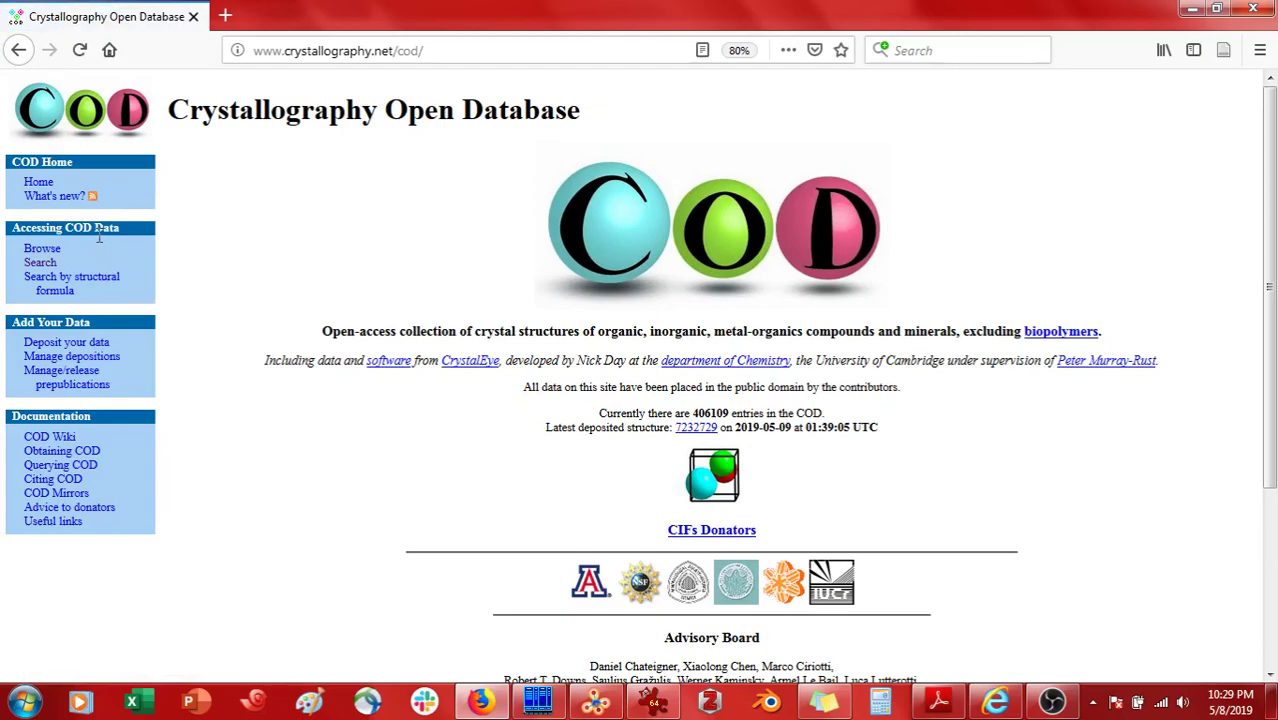
pyautogui.moveTo(13, 228); pyautogui.dragTo(119, 227)
pyautogui.click(121, 247)
pyautogui.click(47, 266)
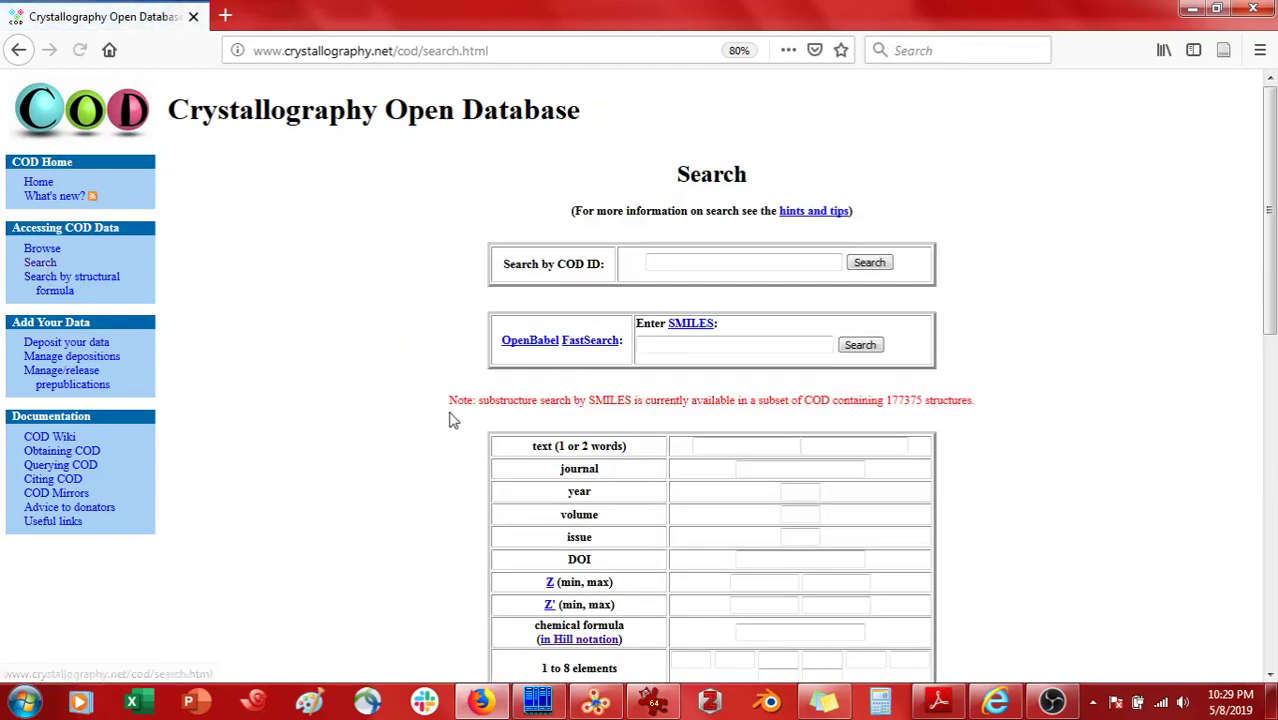
# Enter Mg and O as the elements the searched structures must contain
pyautogui.scroll(-3, 431, 434)
pyautogui.scroll(-2, 405, 500)
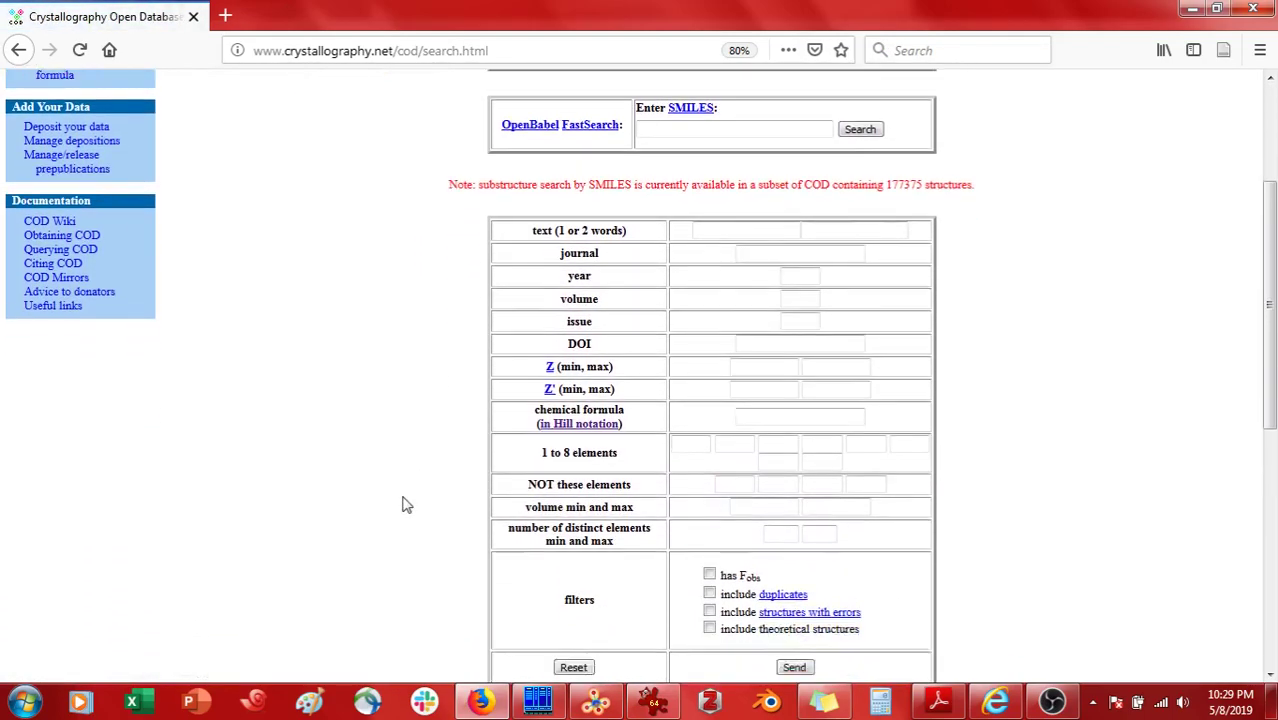
pyautogui.click(688, 425)
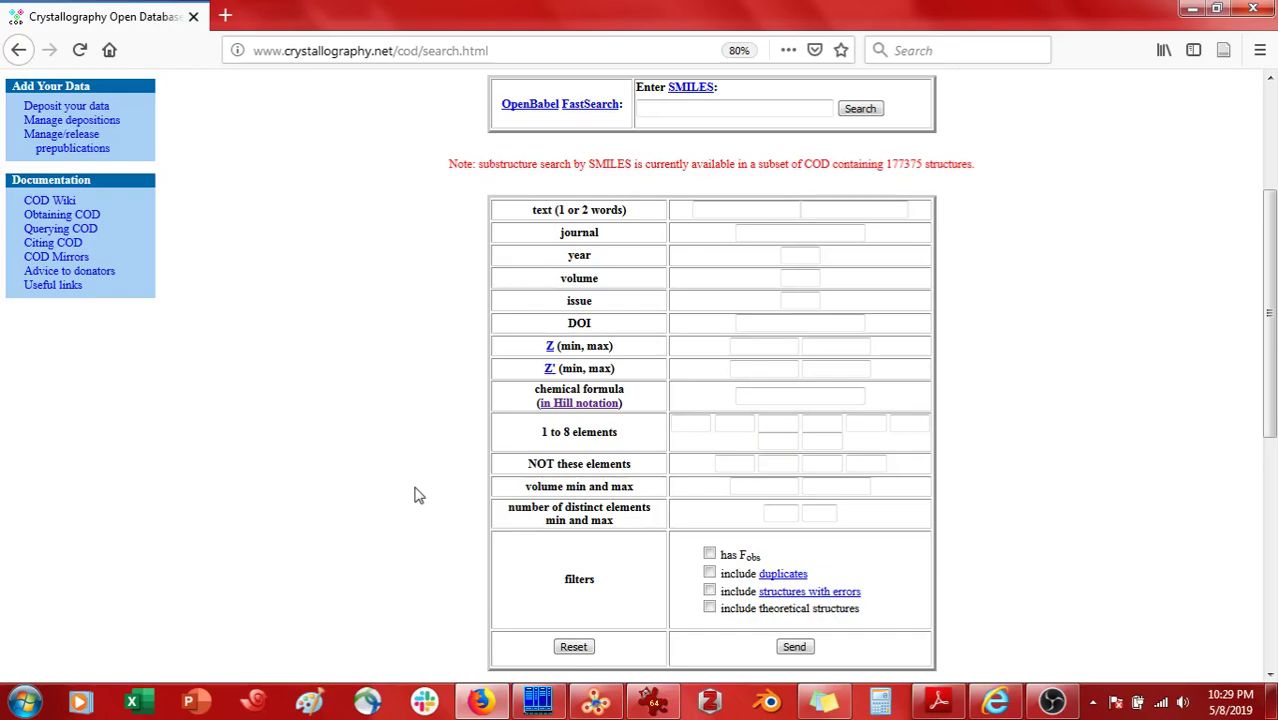
pyautogui.write('g')
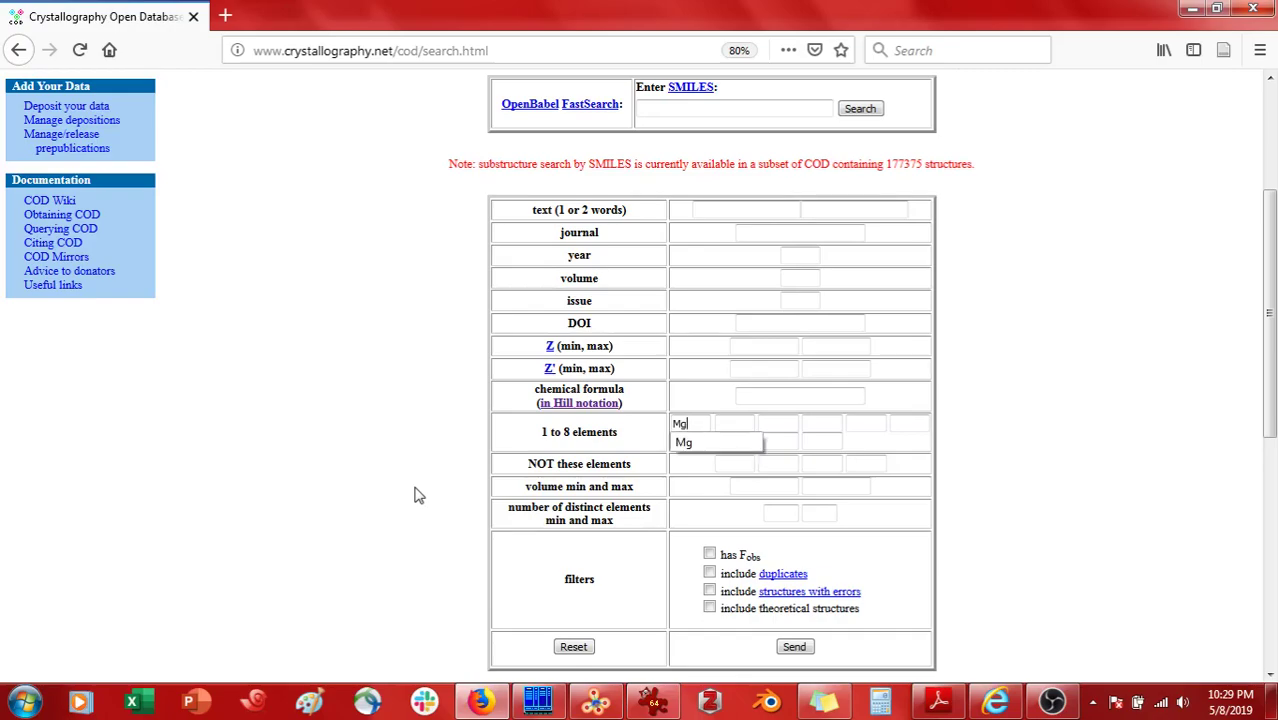
pyautogui.press('Escape')
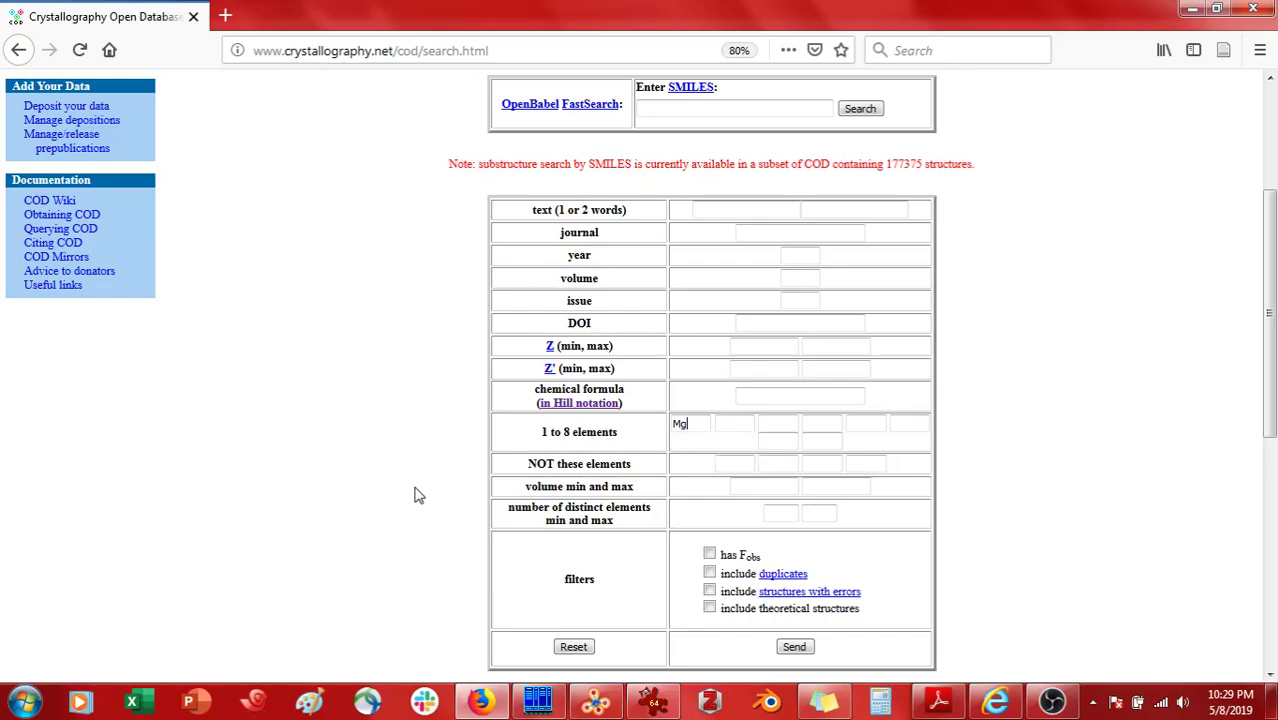
pyautogui.click(757, 423)
pyautogui.write('O')
pyautogui.press('Escape')
# Set the minimum number of distinct elements in the search form to 2
pyautogui.scroll(3, 650, 220)
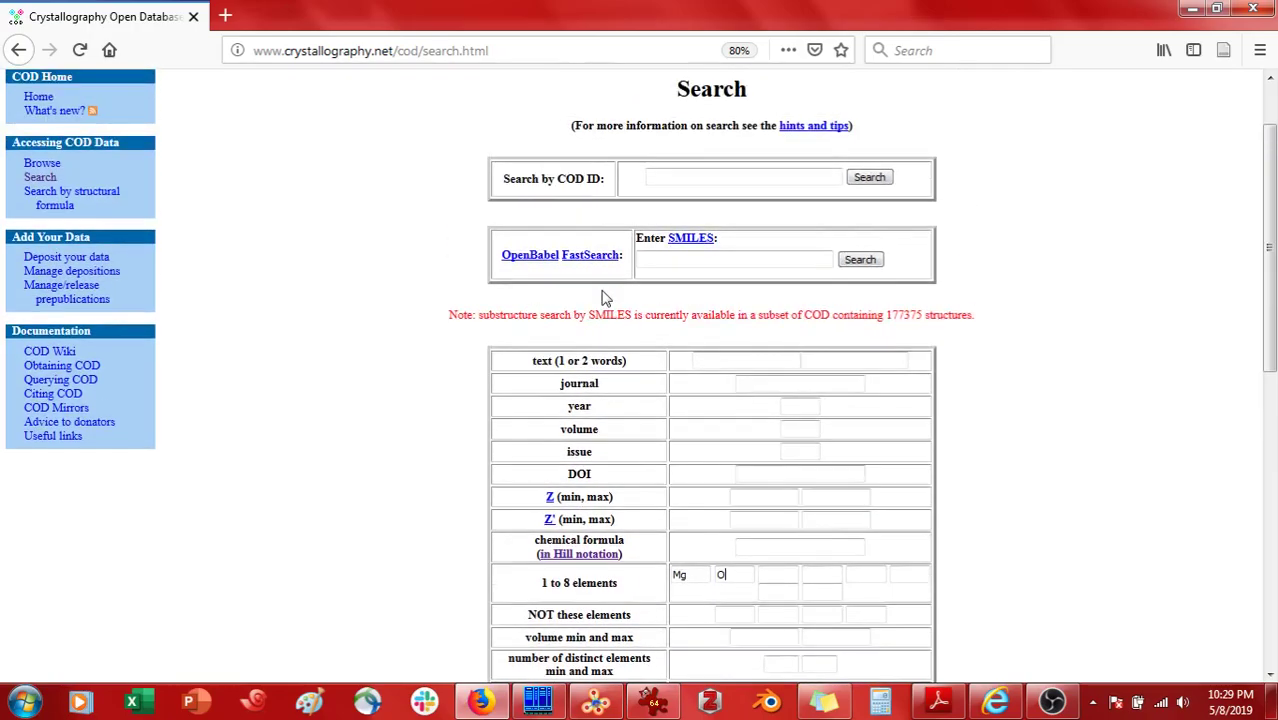
pyautogui.scroll(-4, 686, 93)
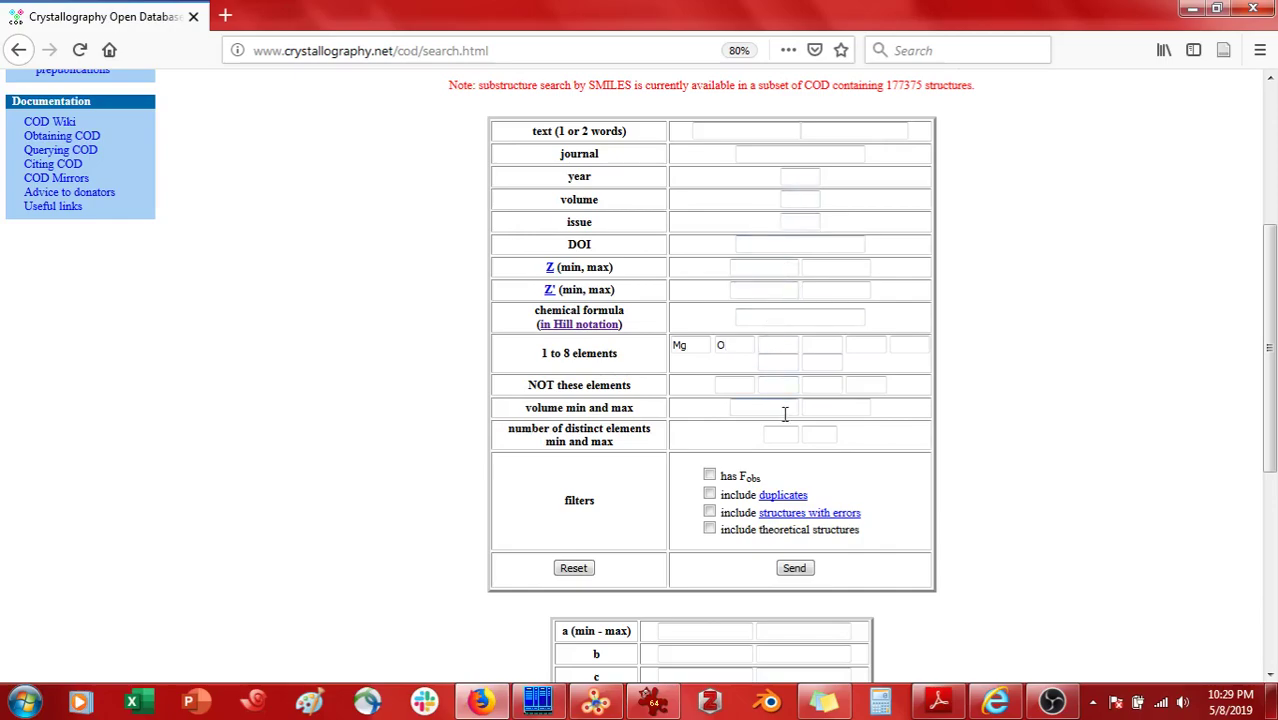
pyautogui.doubleClick(697, 348)
pyautogui.doubleClick(719, 345)
pyautogui.moveTo(517, 429); pyautogui.dragTo(628, 448)
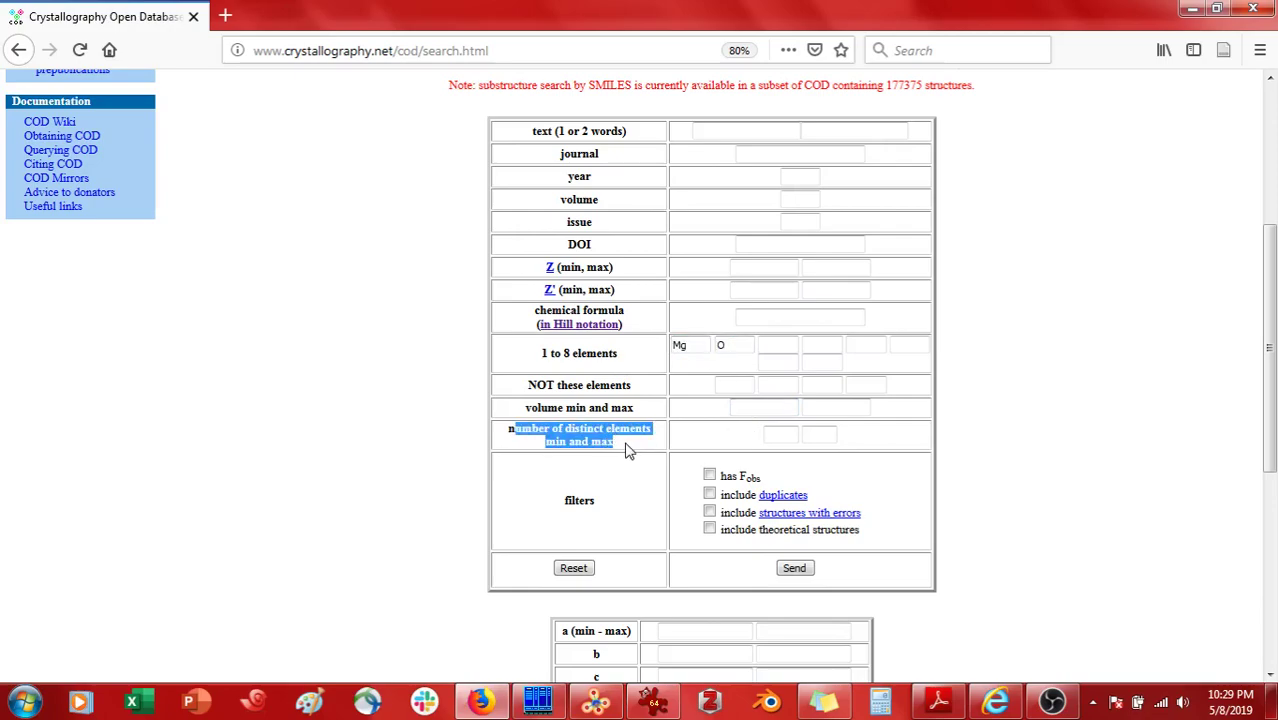
pyautogui.click(782, 434)
pyautogui.write('2')
pyautogui.click(945, 468)
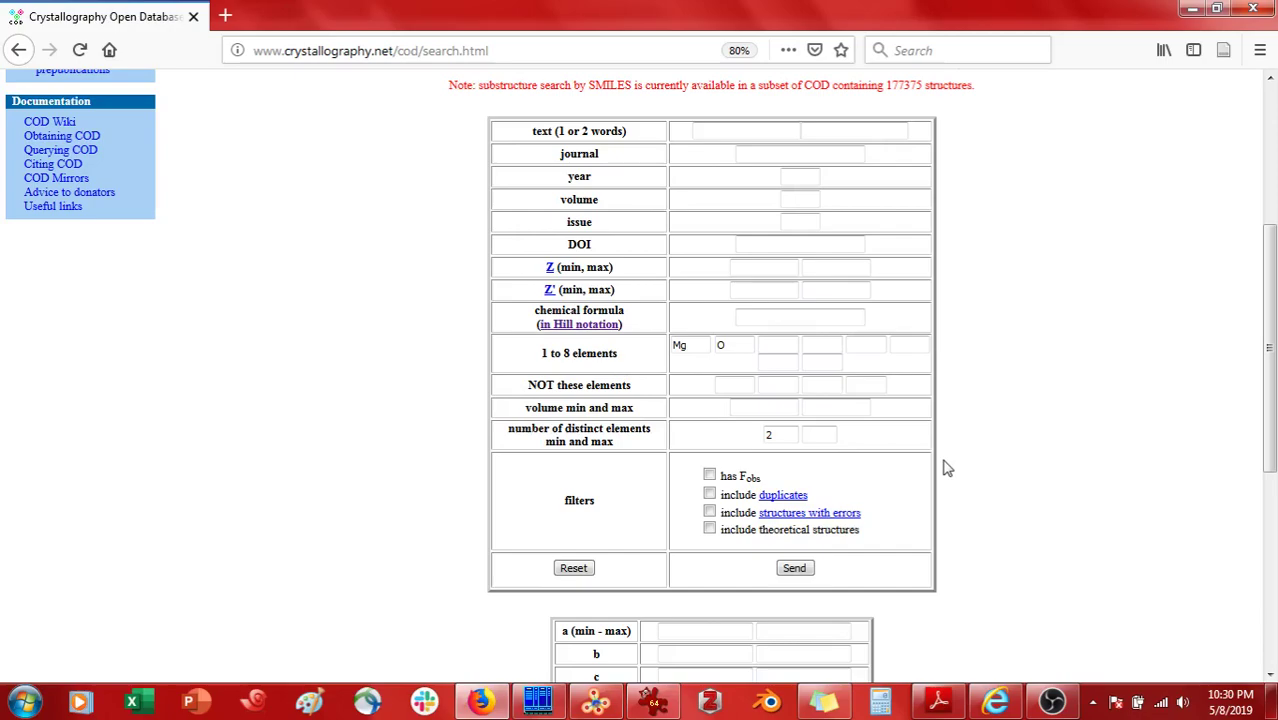
# Try 4 and 0 as the minimum number of distinct elements, and put the value back to 2
pyautogui.doubleClick(766, 434)
pyautogui.write('4')
pyautogui.moveTo(790, 434); pyautogui.dragTo(723, 439)
pyautogui.write('0')
pyautogui.moveTo(780, 432); pyautogui.dragTo(725, 437)
pyautogui.write('2')
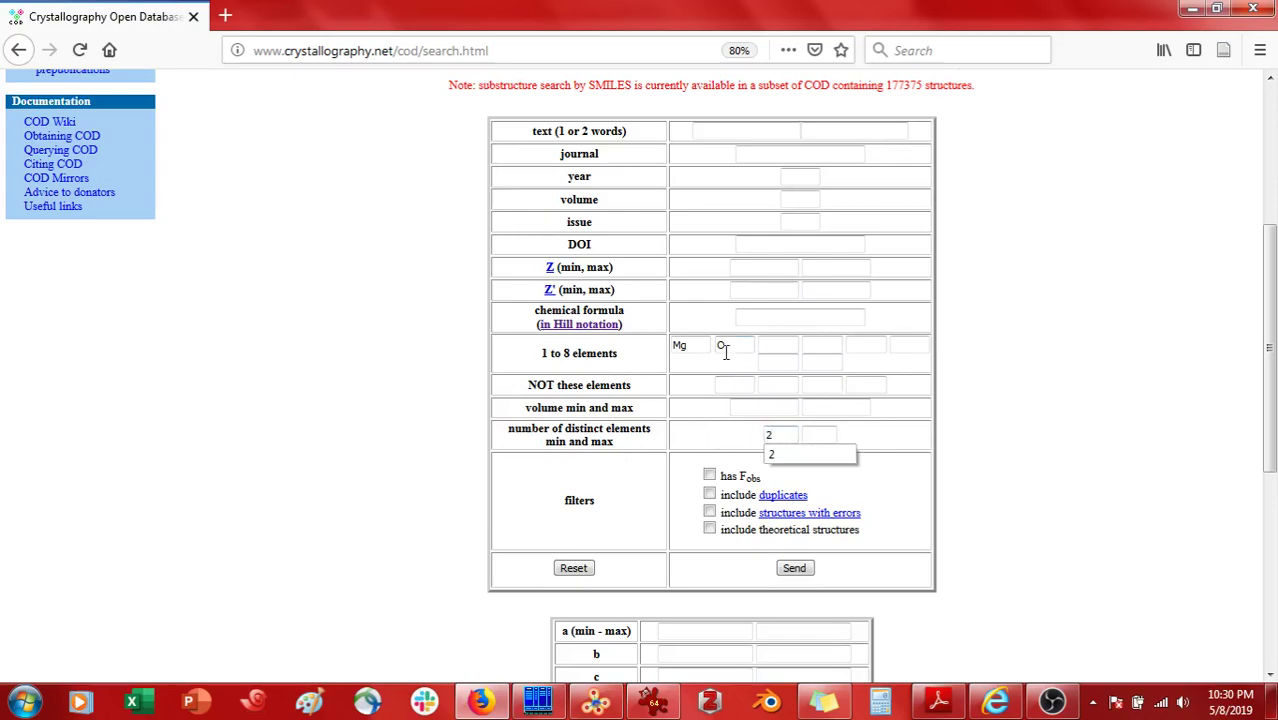
# Re-enter 2 as the minimum number of distinct elements and submit the structure search
pyautogui.moveTo(789, 438); pyautogui.dragTo(657, 444)
pyautogui.write('2')
pyautogui.click(815, 455)
pyautogui.click(801, 569)
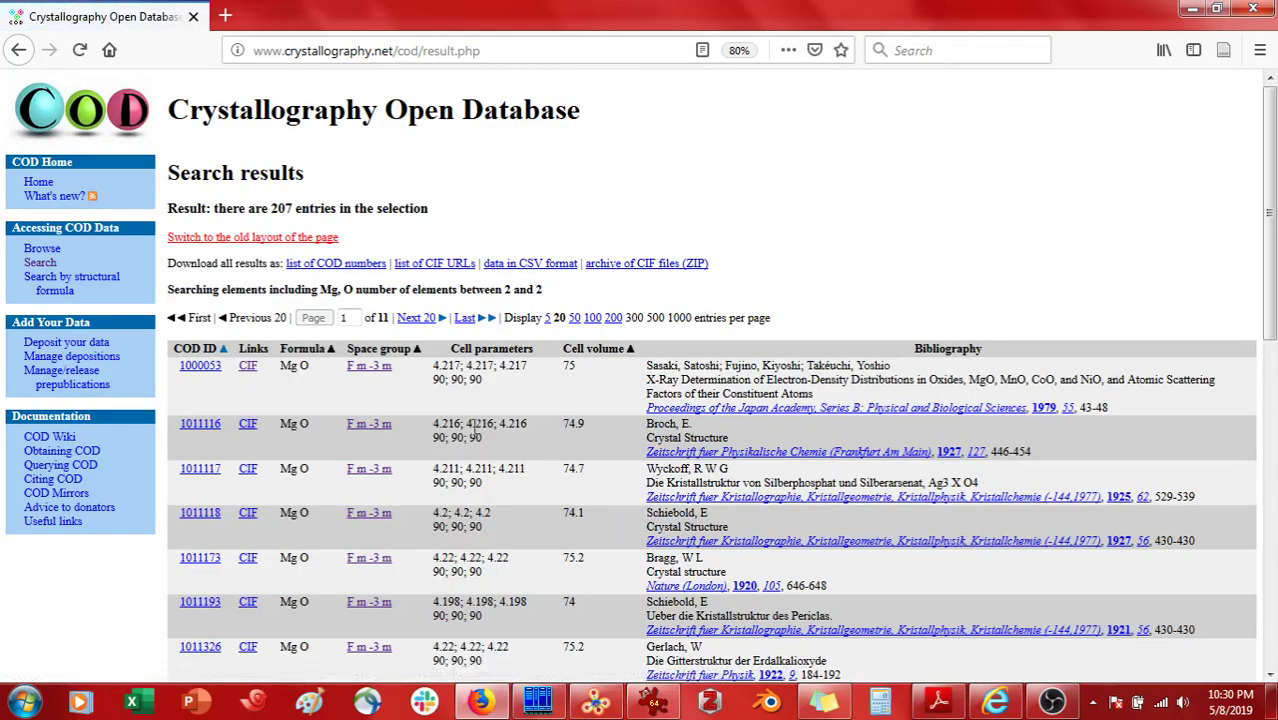
# Examine the space groups, cell parameters and cell volumes of the Mg O entries in the search results
pyautogui.scroll(-2, 478, 432)
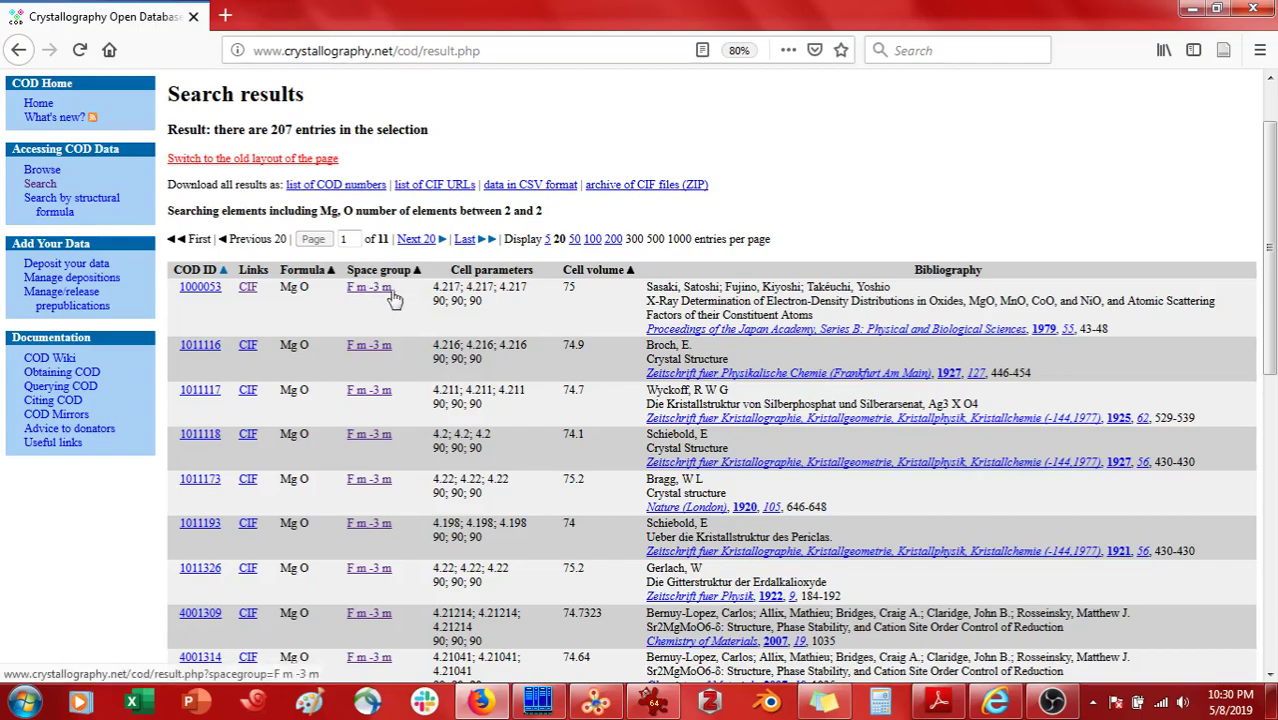
pyautogui.moveTo(399, 289); pyautogui.dragTo(350, 301)
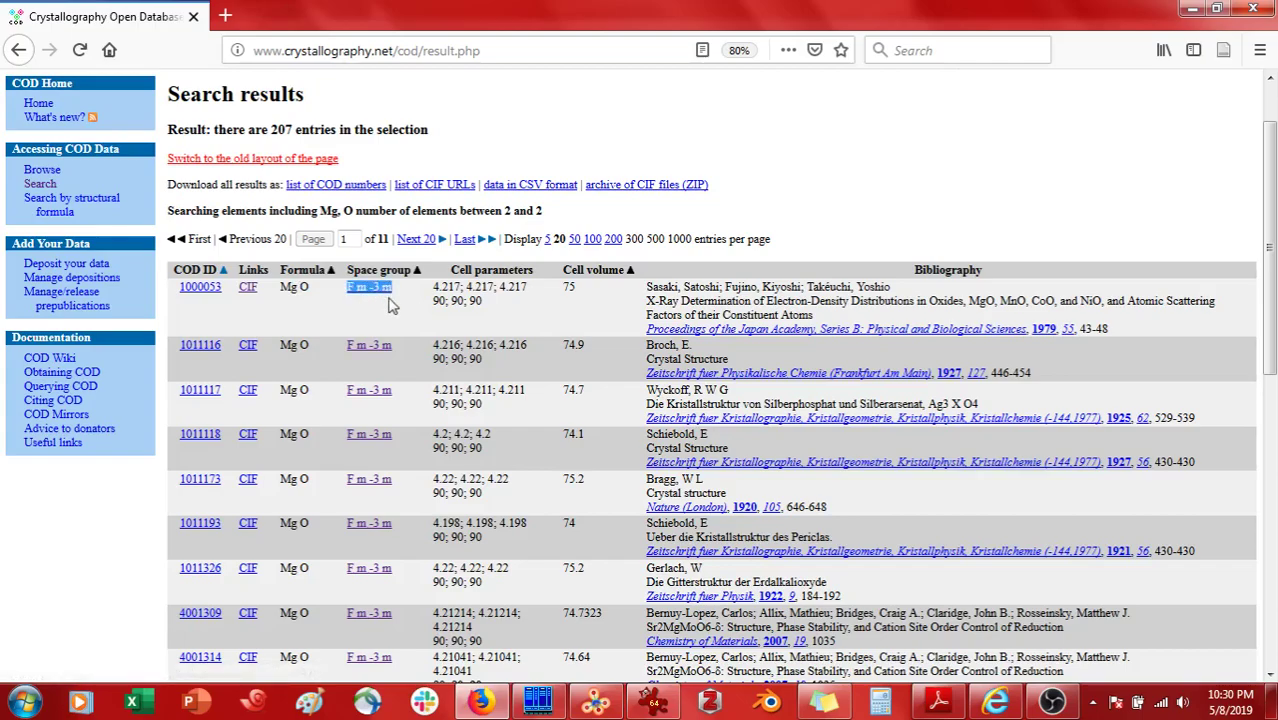
pyautogui.click(418, 308)
pyautogui.scroll(-5, 405, 335)
pyautogui.scroll(-1, 405, 335)
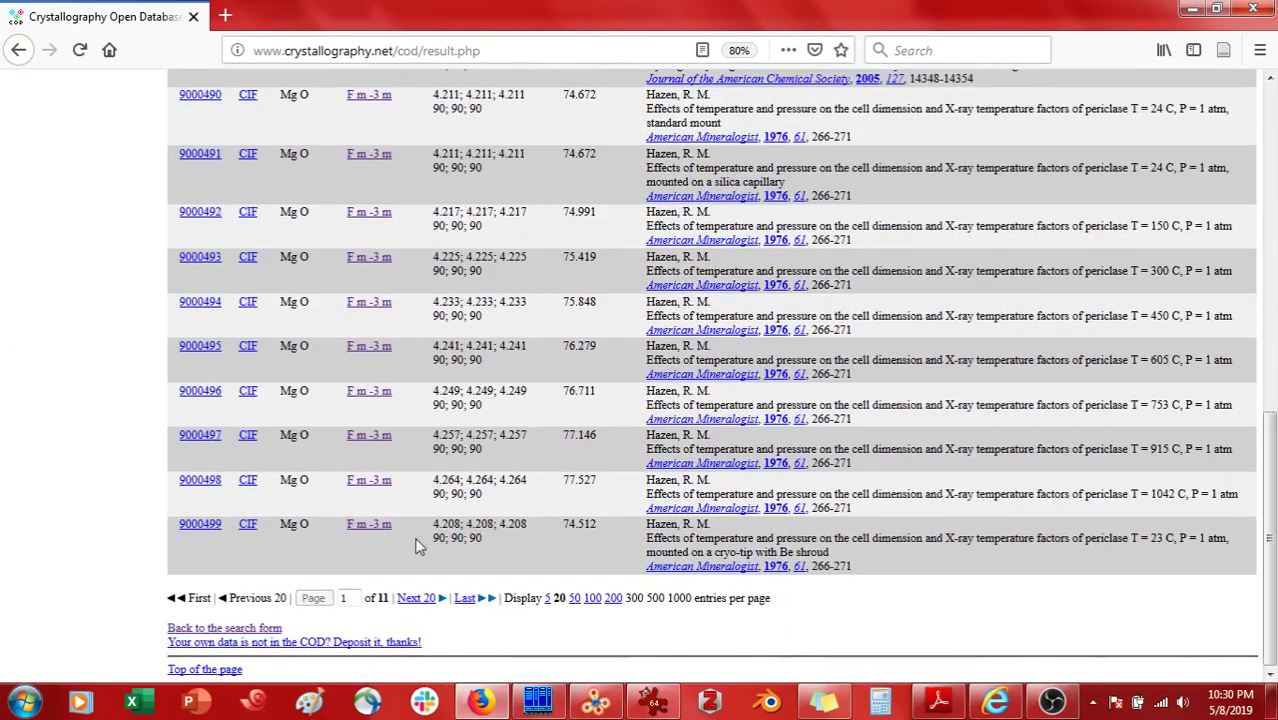
pyautogui.moveTo(506, 522); pyautogui.dragTo(489, 525)
pyautogui.scroll(8, 490, 524)
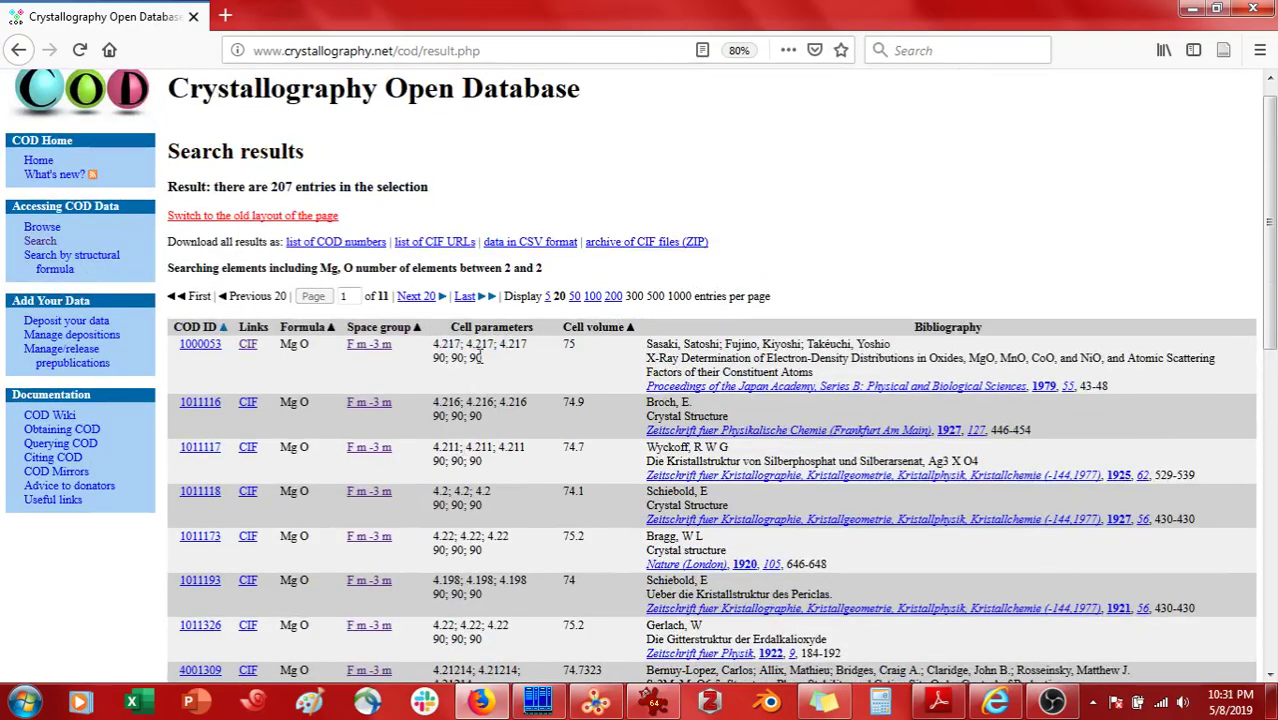
pyautogui.moveTo(480, 358); pyautogui.dragTo(438, 360)
pyautogui.moveTo(577, 345); pyautogui.dragTo(562, 346)
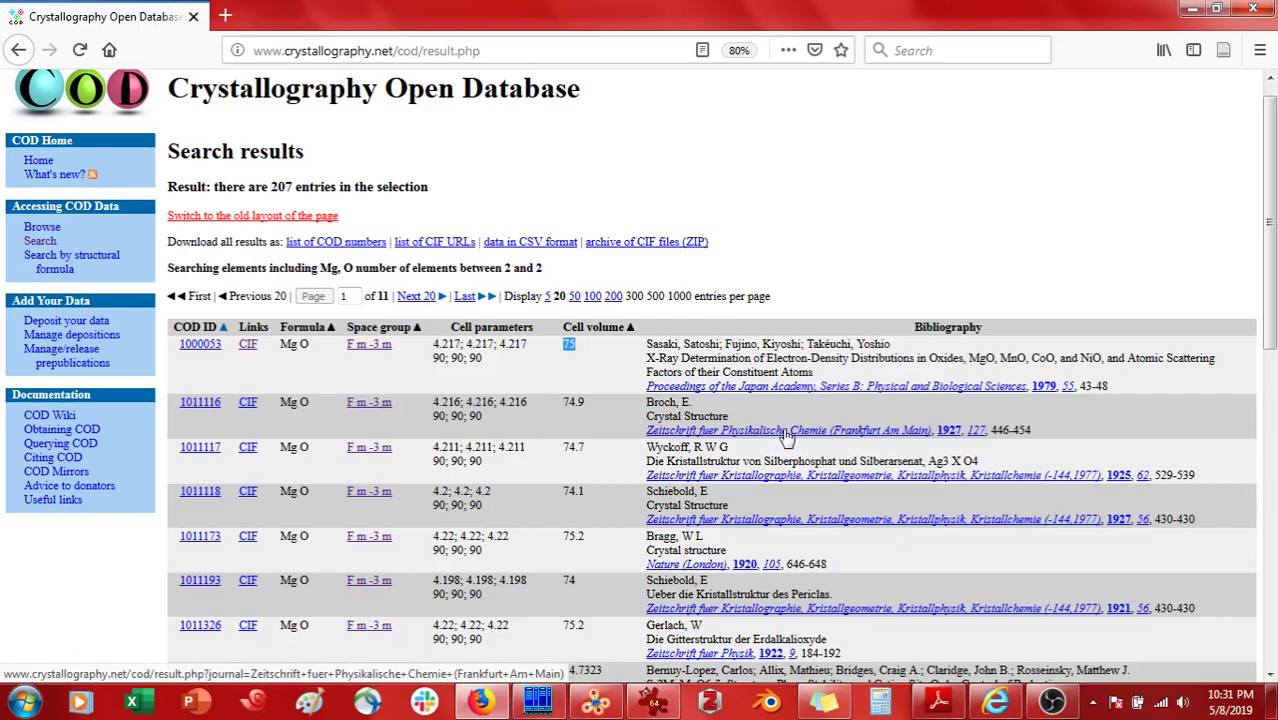
pyautogui.scroll(-5, 787, 437)
pyautogui.scroll(2, 490, 428)
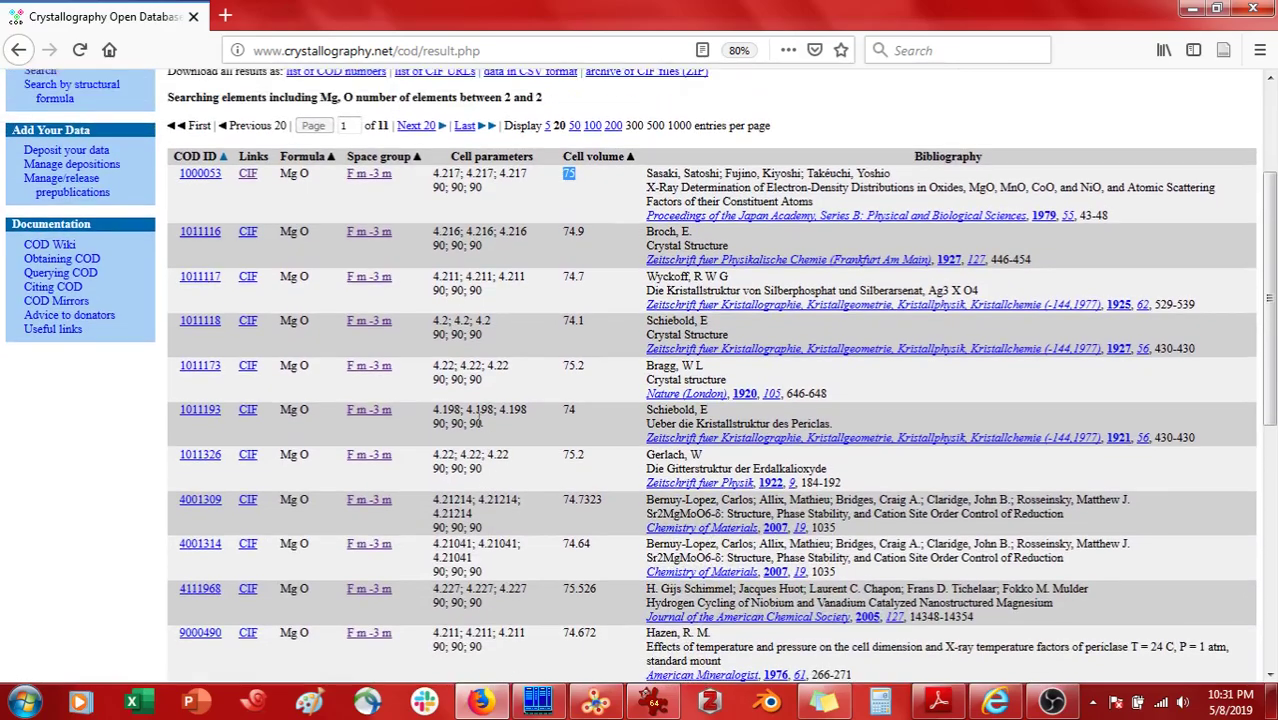
# Download and save the CIF file of the first Mg O entry, 1000053
pyautogui.scroll(2, 470, 420)
pyautogui.click(357, 302)
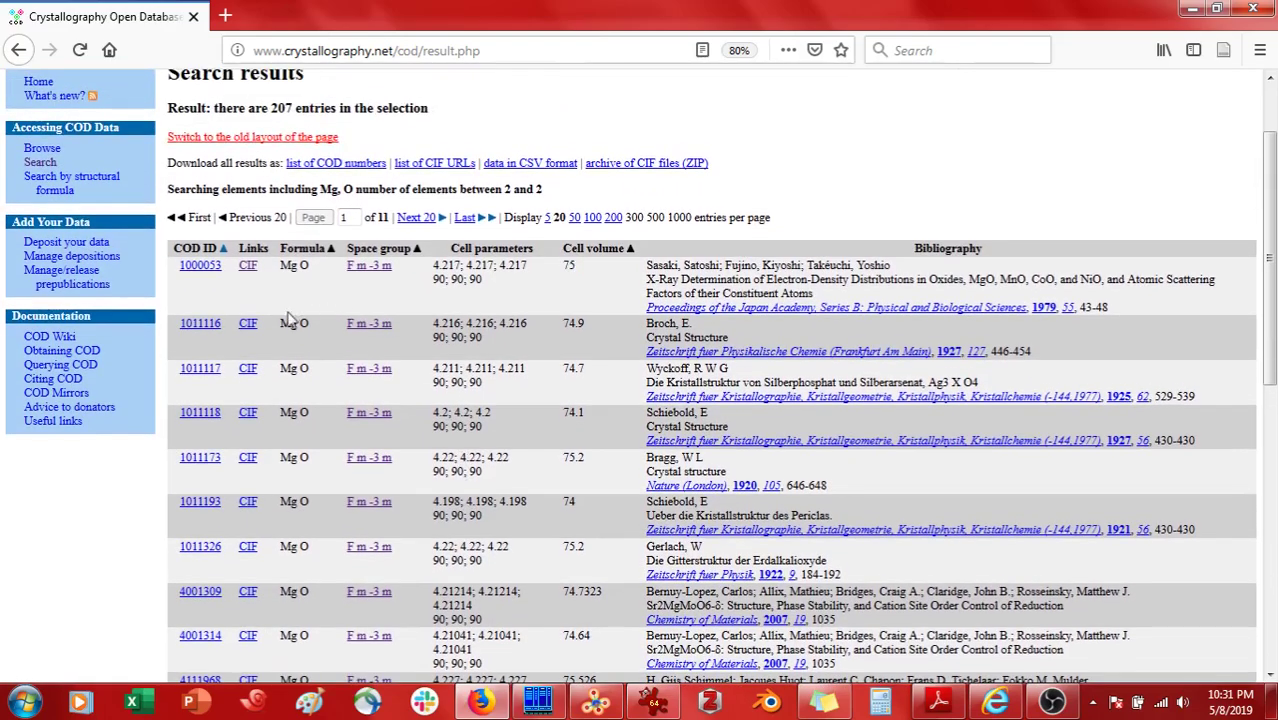
pyautogui.click(246, 270)
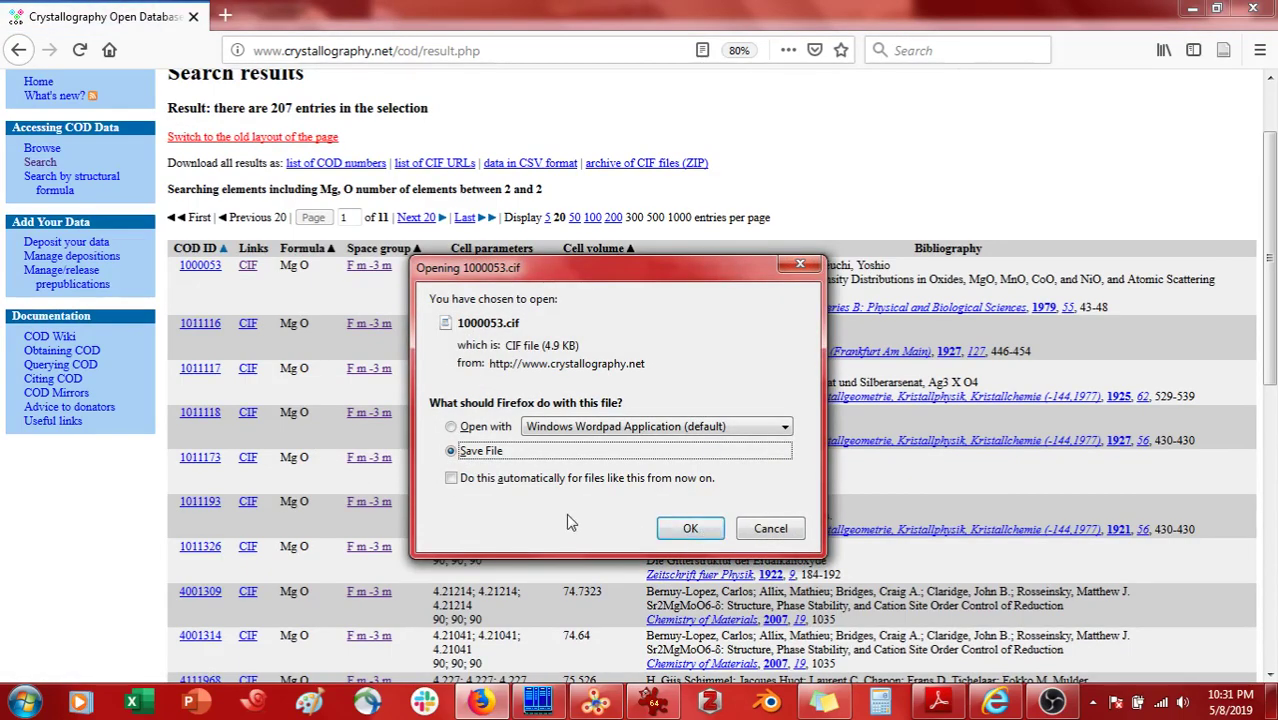
pyautogui.click(690, 530)
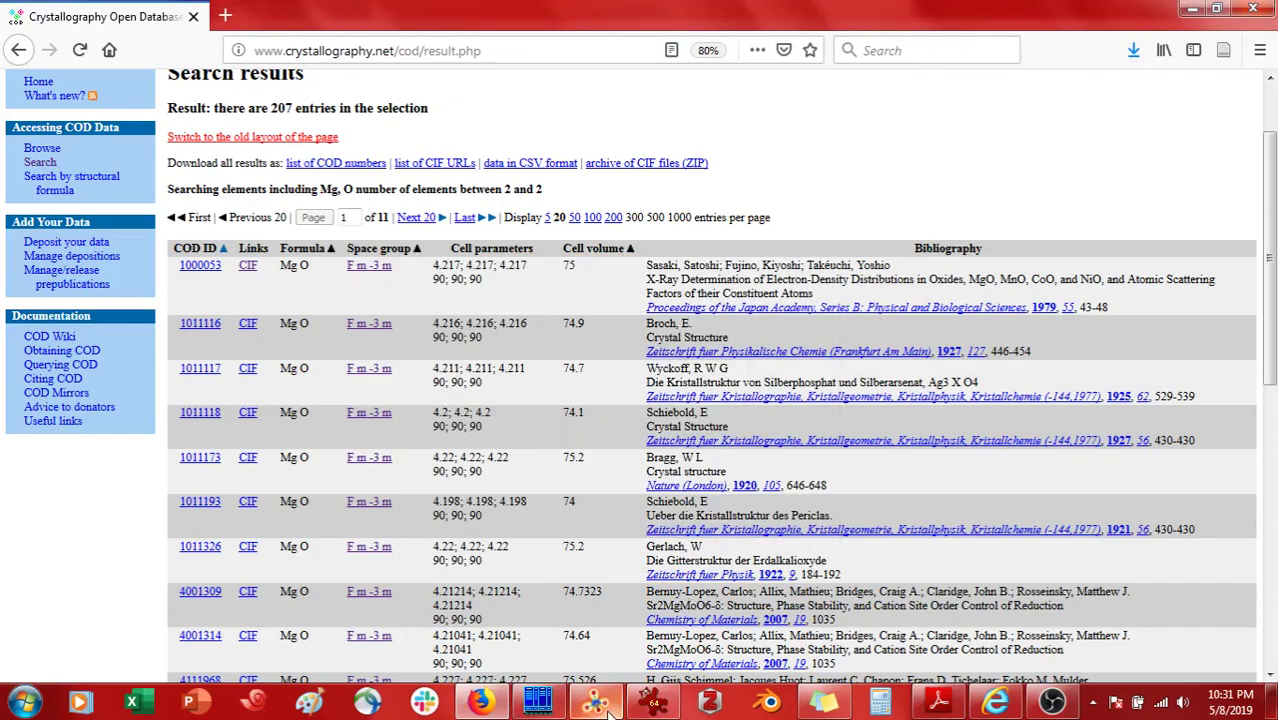
# Place the Firefox window beside VESTA and load the downloaded 1000053.cif into VESTA
pyautogui.moveTo(596, 702)
pyautogui.click(604, 655)
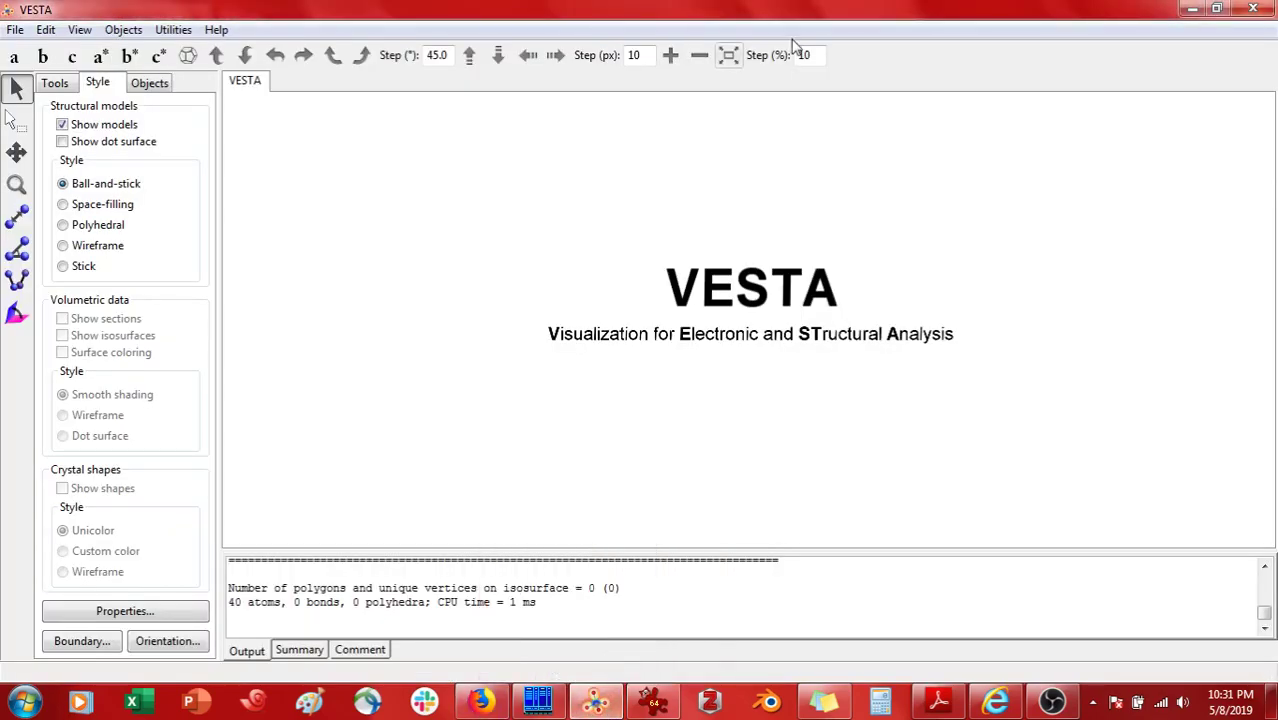
pyautogui.moveTo(481, 701)
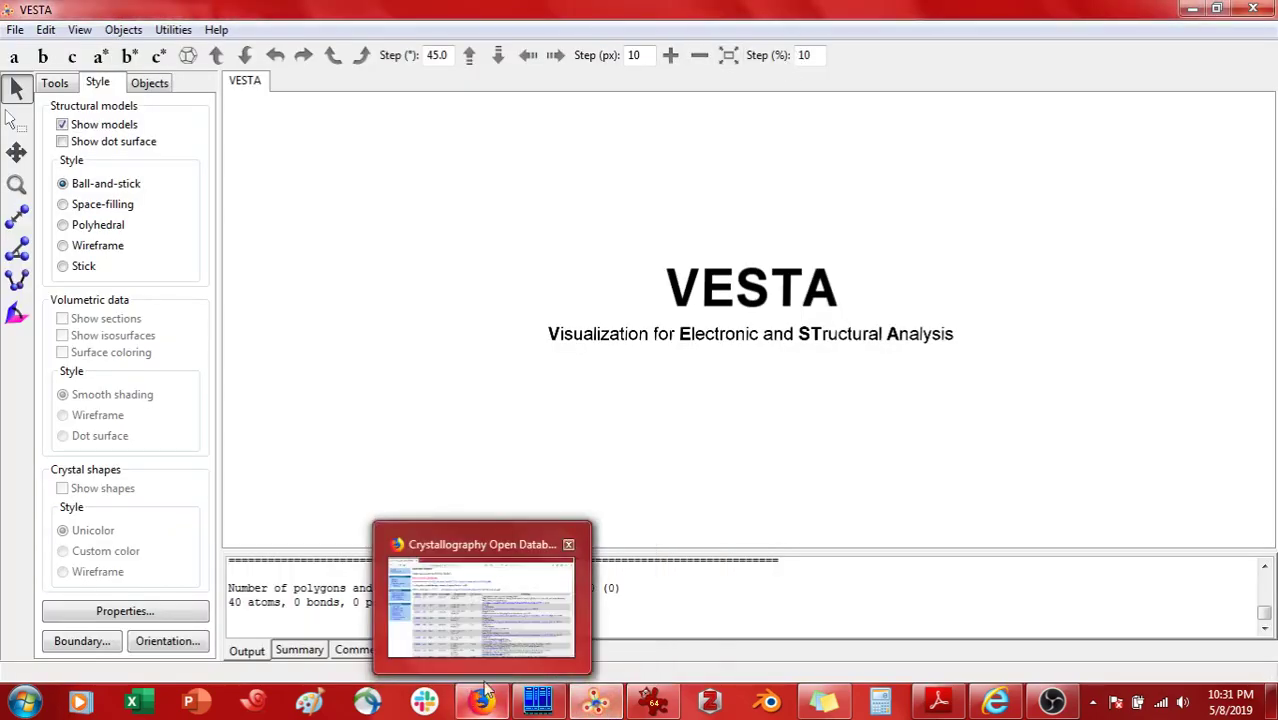
pyautogui.click(492, 646)
pyautogui.moveTo(600, 12); pyautogui.dragTo(1267, 44)
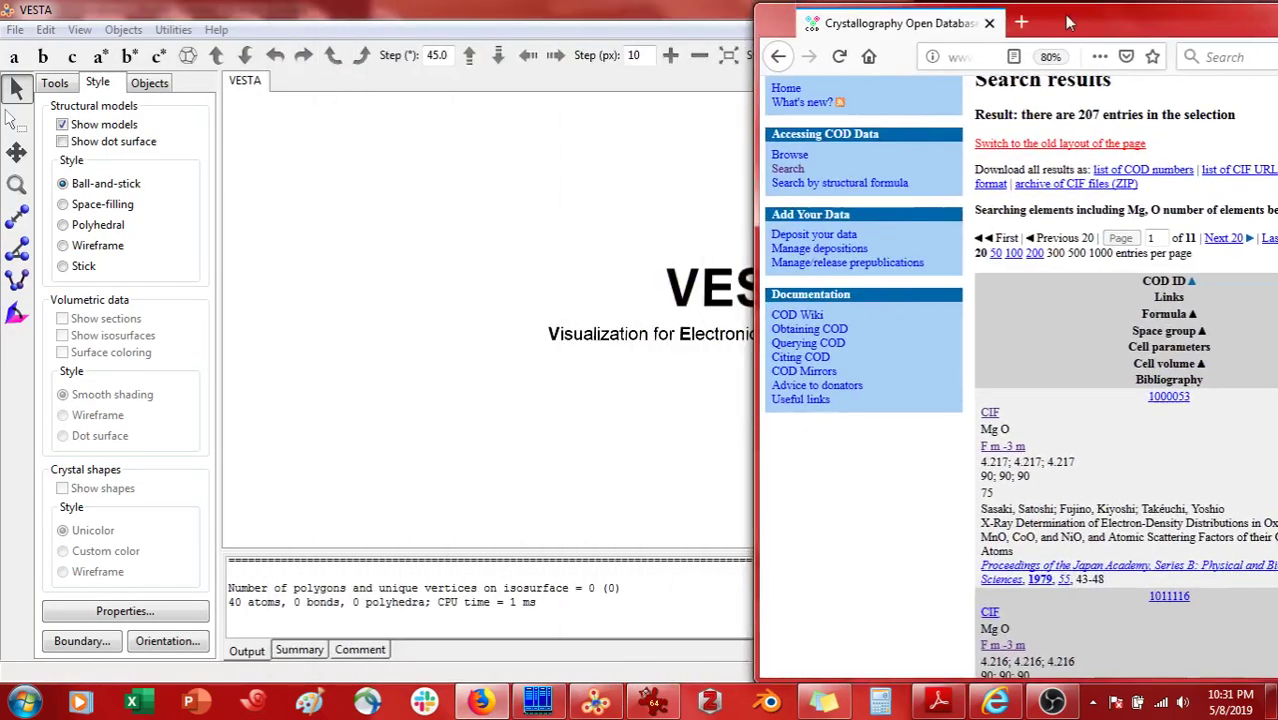
pyautogui.click(1187, 55)
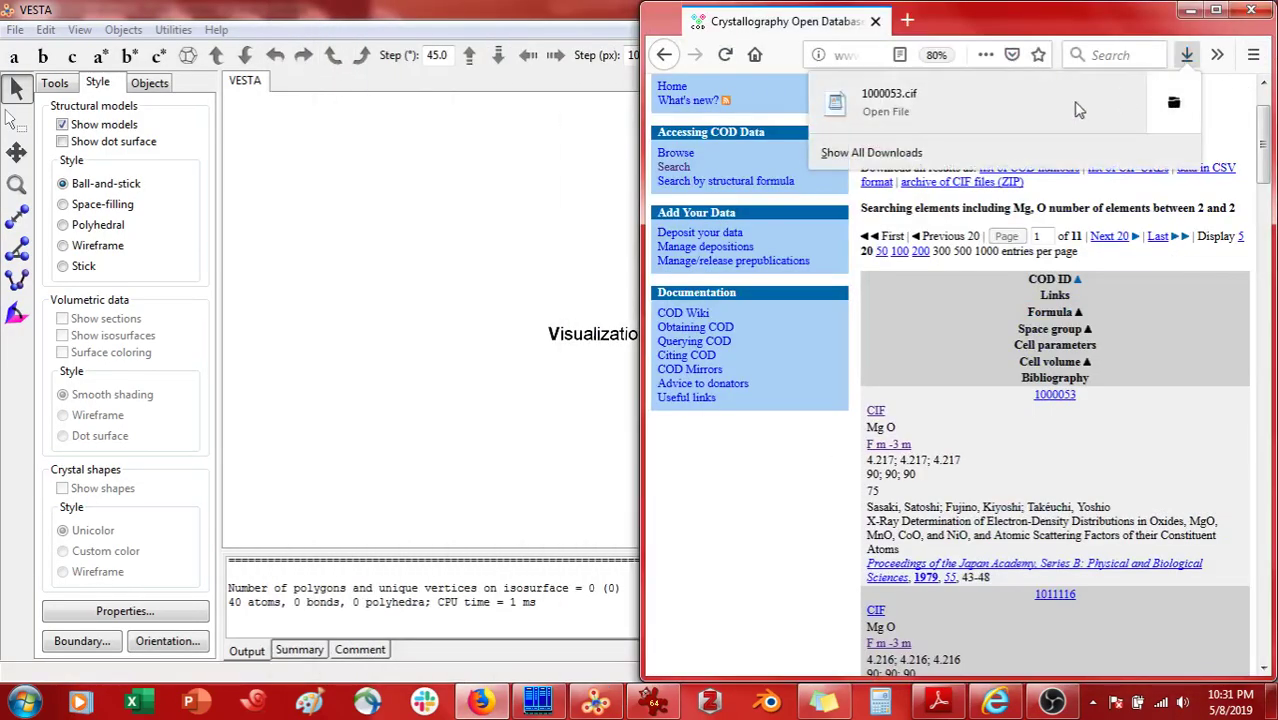
pyautogui.moveTo(979, 102); pyautogui.dragTo(599, 190)
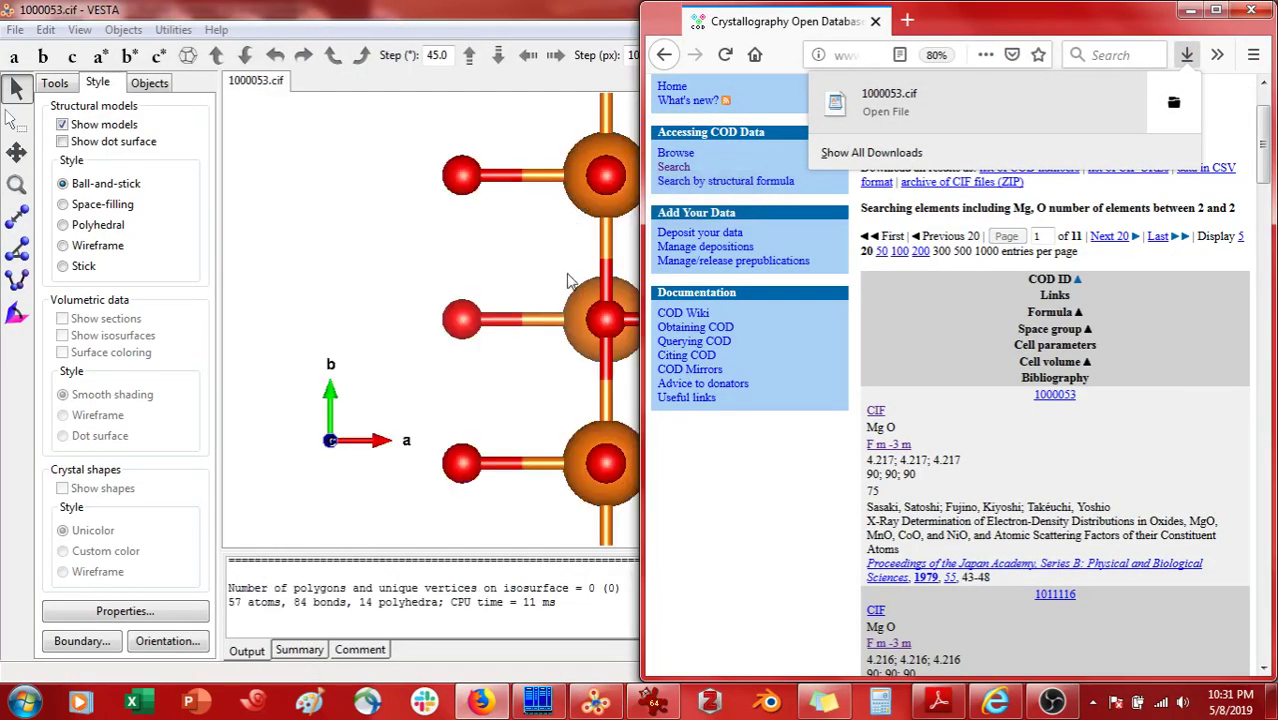
pyautogui.scroll(-5, 491, 338)
pyautogui.moveTo(720, 330); pyautogui.dragTo(762, 357)
pyautogui.click(15, 29)
pyautogui.click(70, 191)
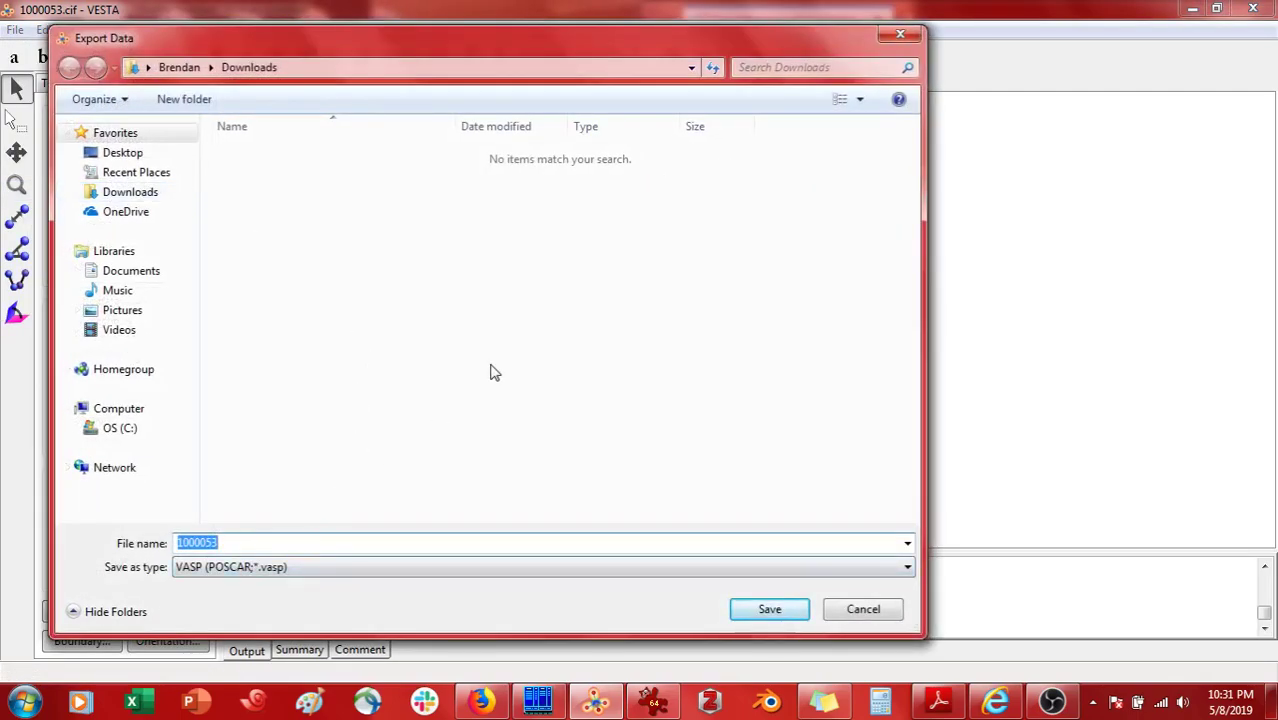
pyautogui.click(900, 36)
# Switch to Firefox, maximize its window and go back from the Mg O results to the structure search form
pyautogui.moveTo(812, 311)
pyautogui.mouseDown()
pyautogui.moveTo(800, 330)
pyautogui.moveTo(778, 312)
pyautogui.moveTo(815, 332)
pyautogui.mouseUp()
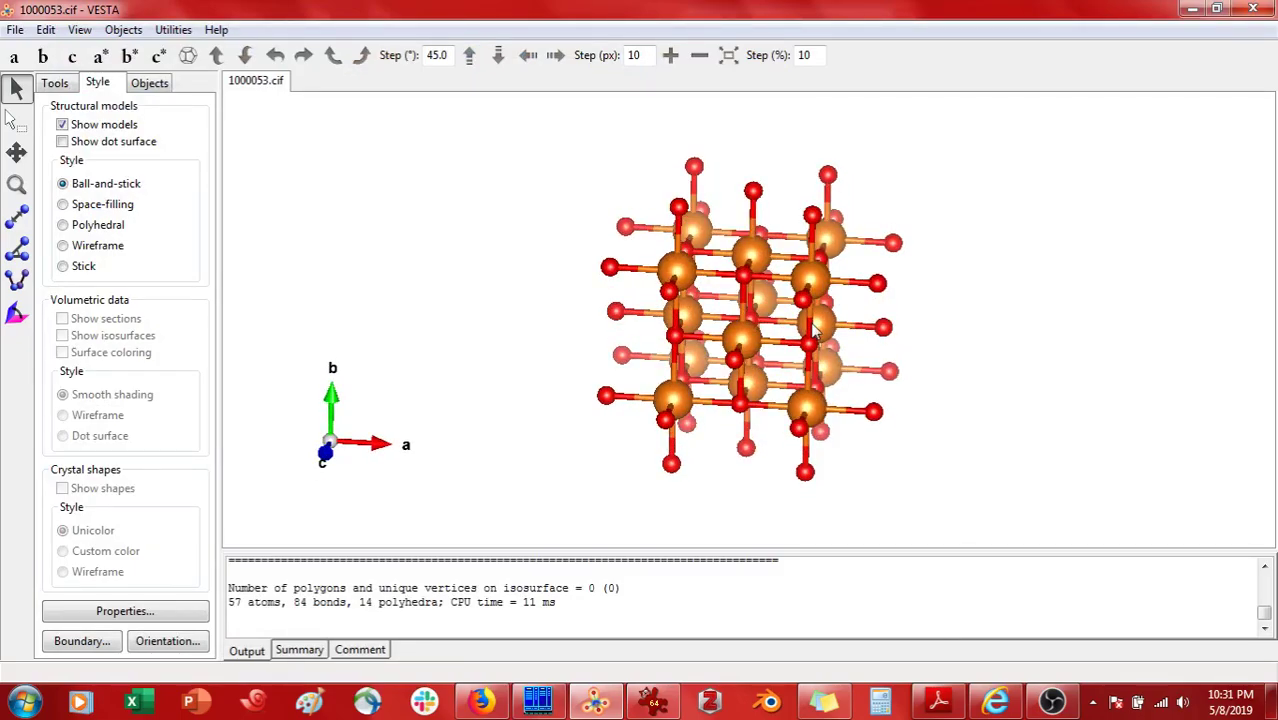
pyautogui.moveTo(816, 333); pyautogui.dragTo(788, 316)
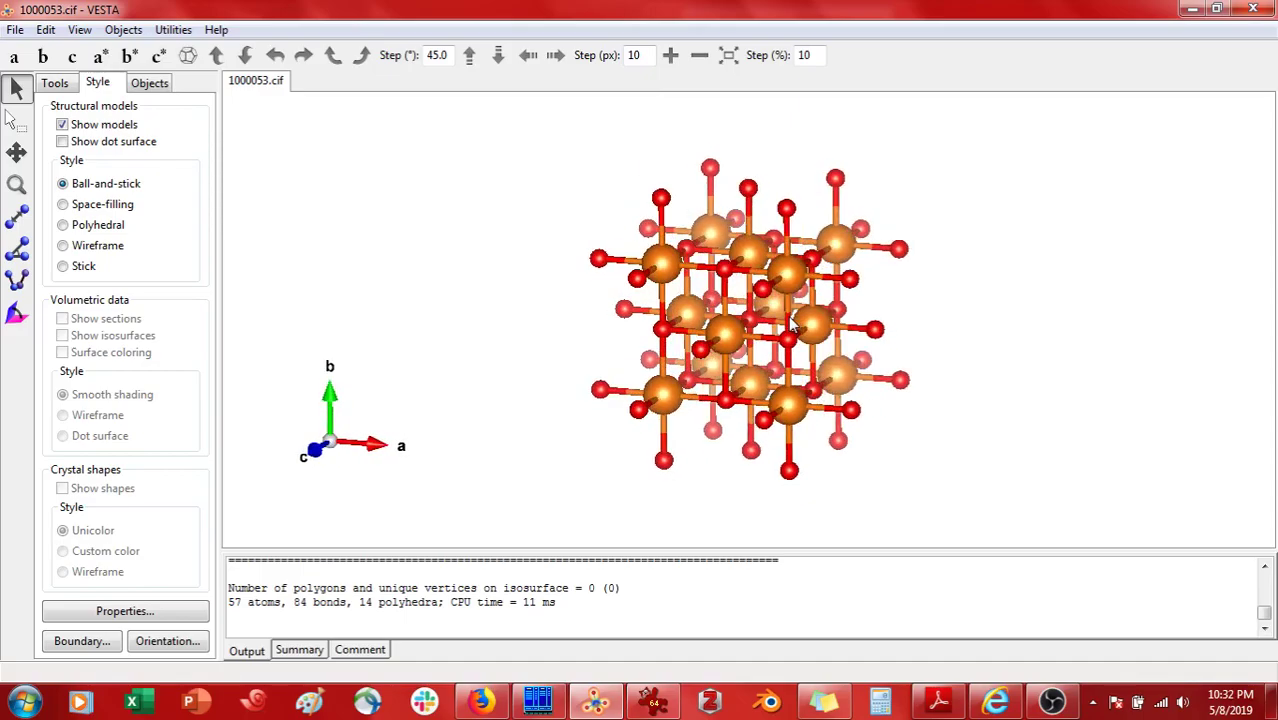
pyautogui.moveTo(487, 705)
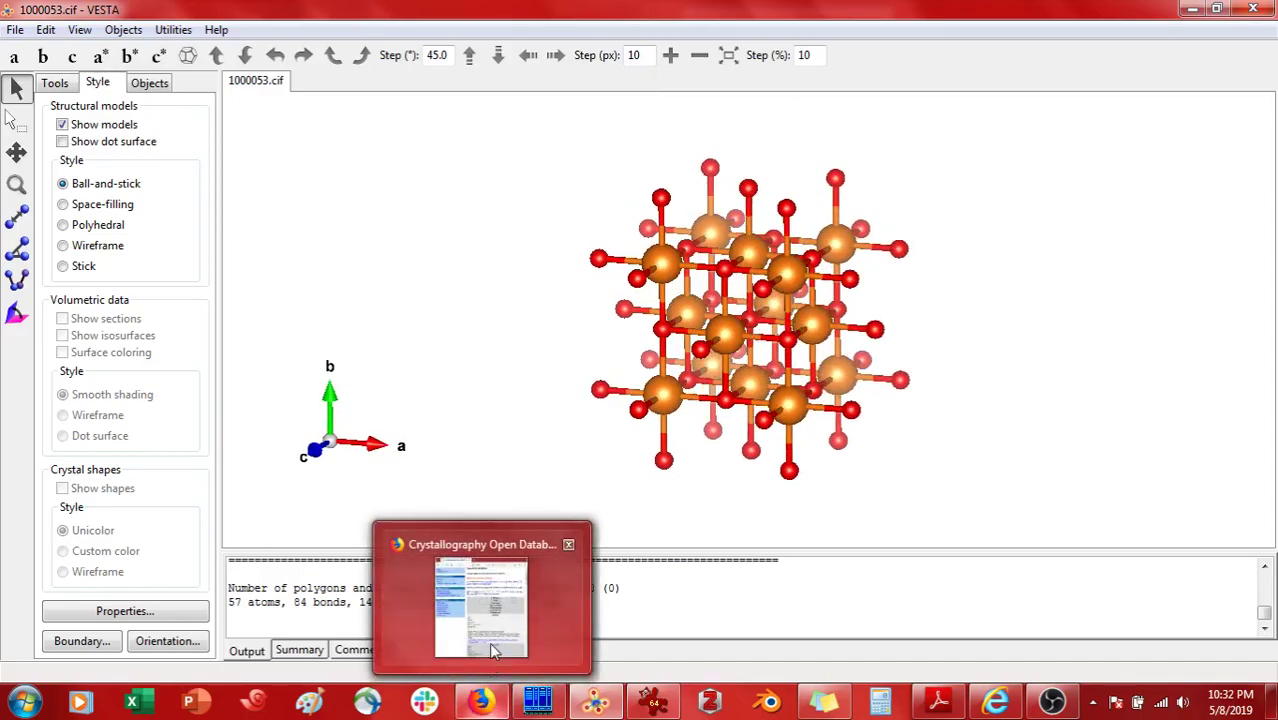
pyautogui.click(485, 650)
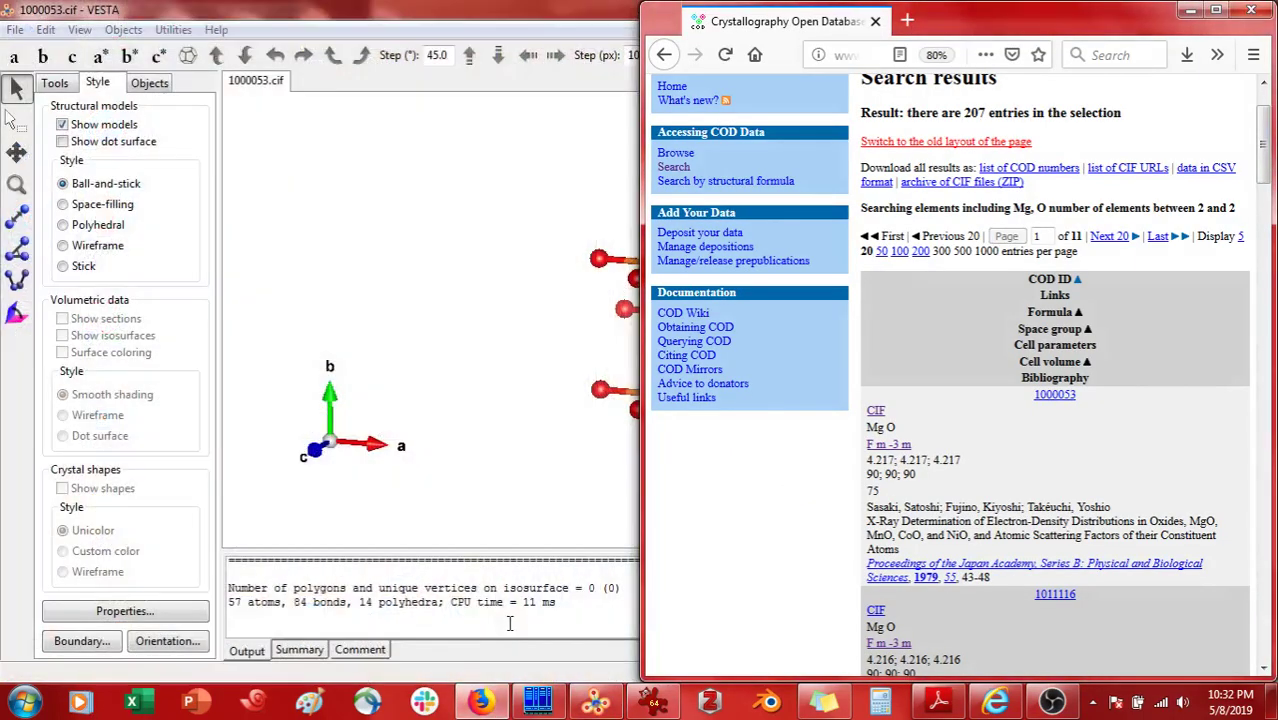
pyautogui.click(1215, 10)
pyautogui.scroll(3, 72, 165)
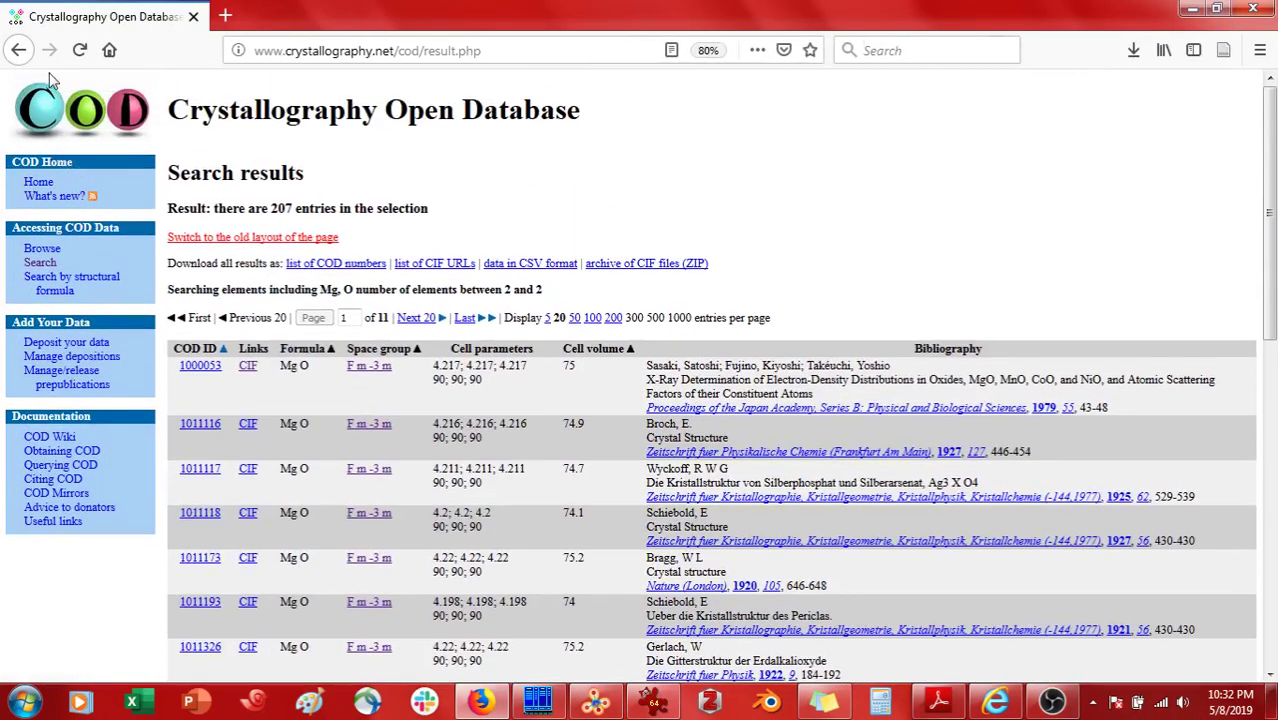
pyautogui.click(18, 49)
# Search for structures with C as the only listed element and 1 as the minimum number of distinct elements
pyautogui.doubleClick(700, 340)
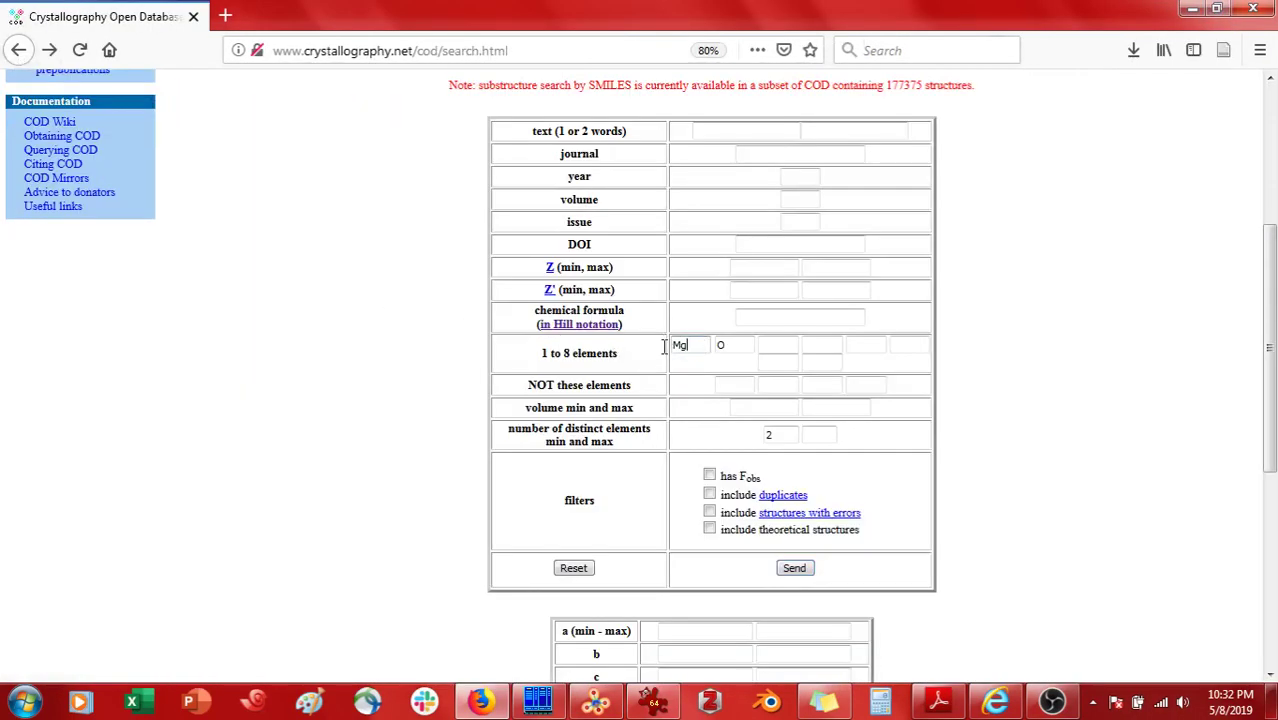
pyautogui.write('C')
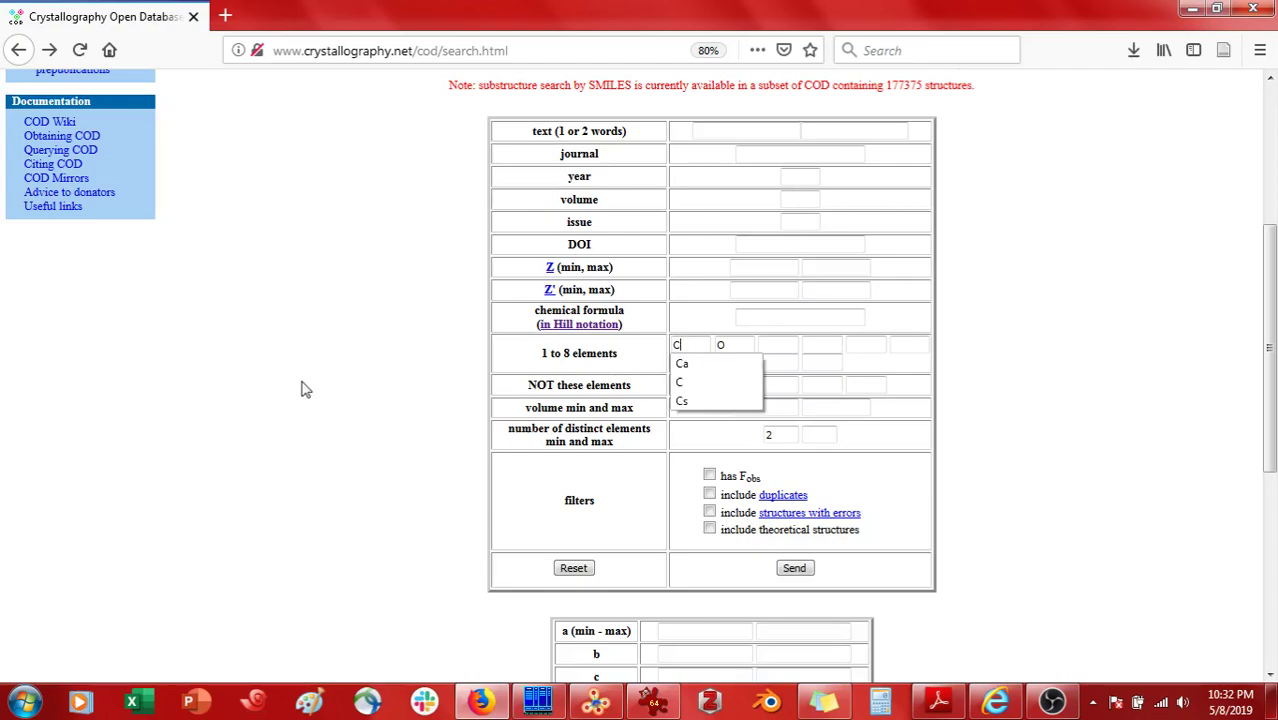
pyautogui.doubleClick(720, 343)
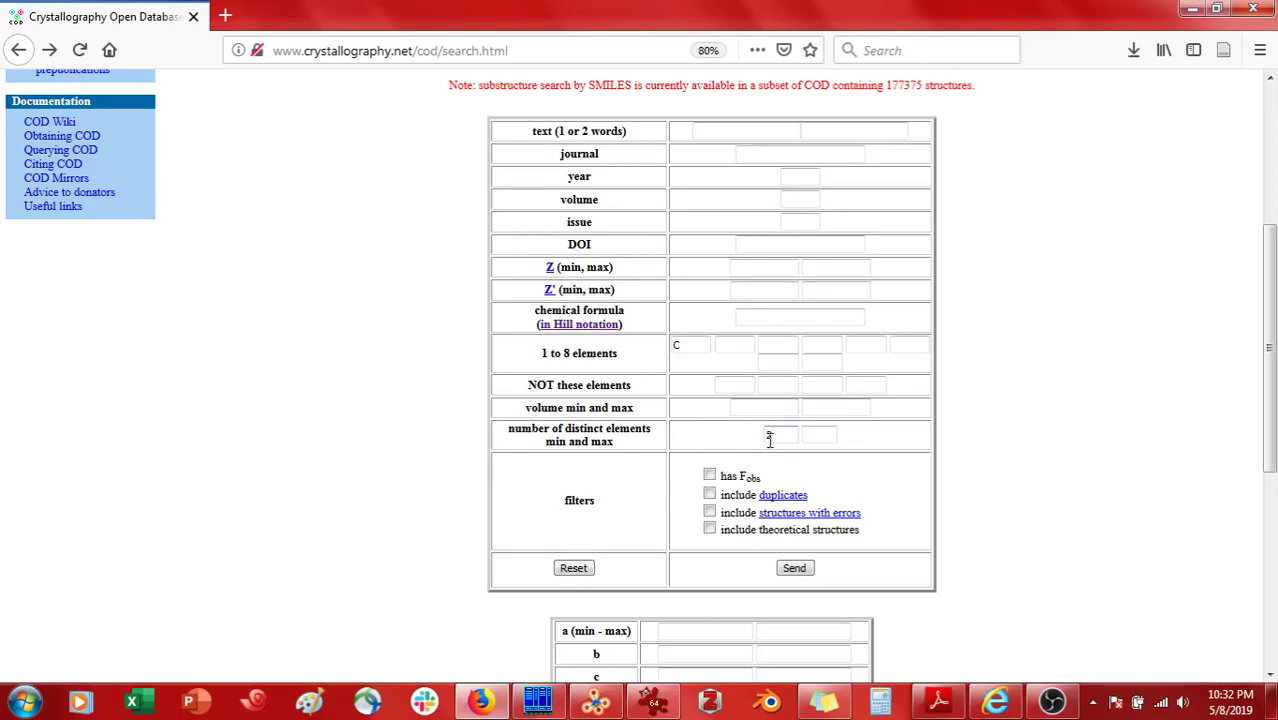
pyautogui.moveTo(777, 434); pyautogui.dragTo(746, 439)
pyautogui.write('1')
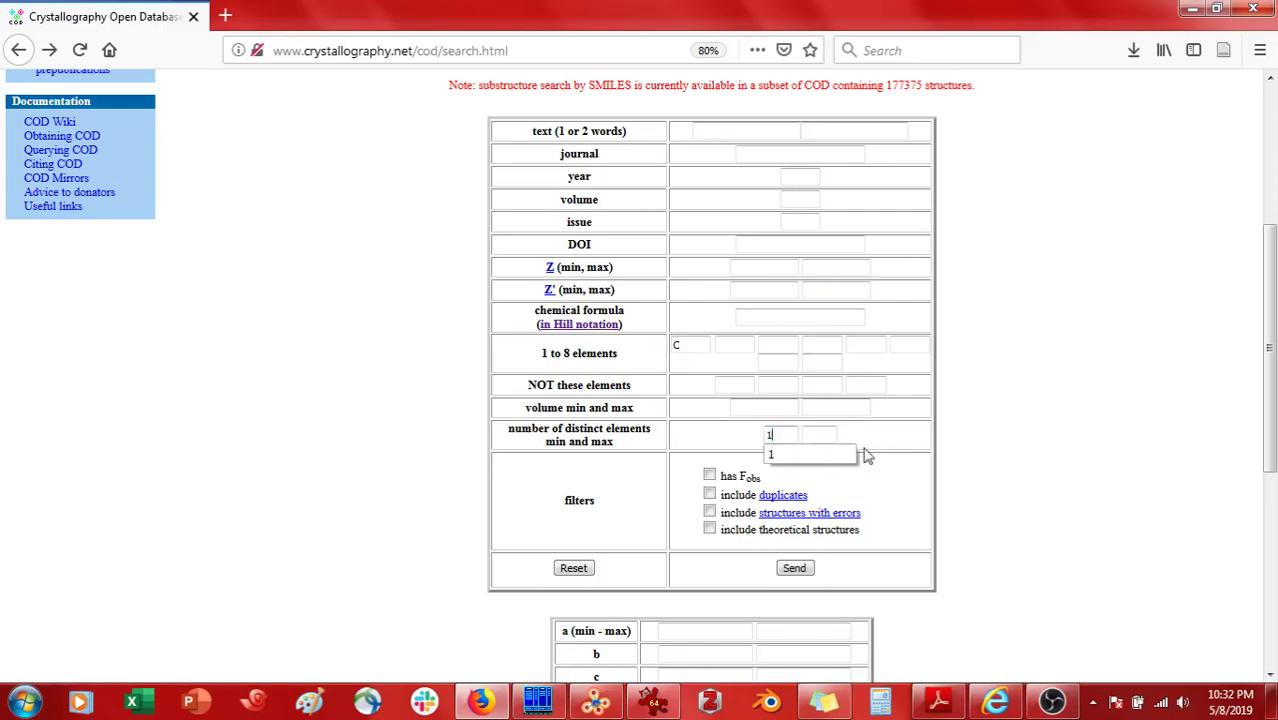
pyautogui.click(965, 486)
pyautogui.scroll(4, 958, 495)
pyautogui.scroll(-3, 955, 508)
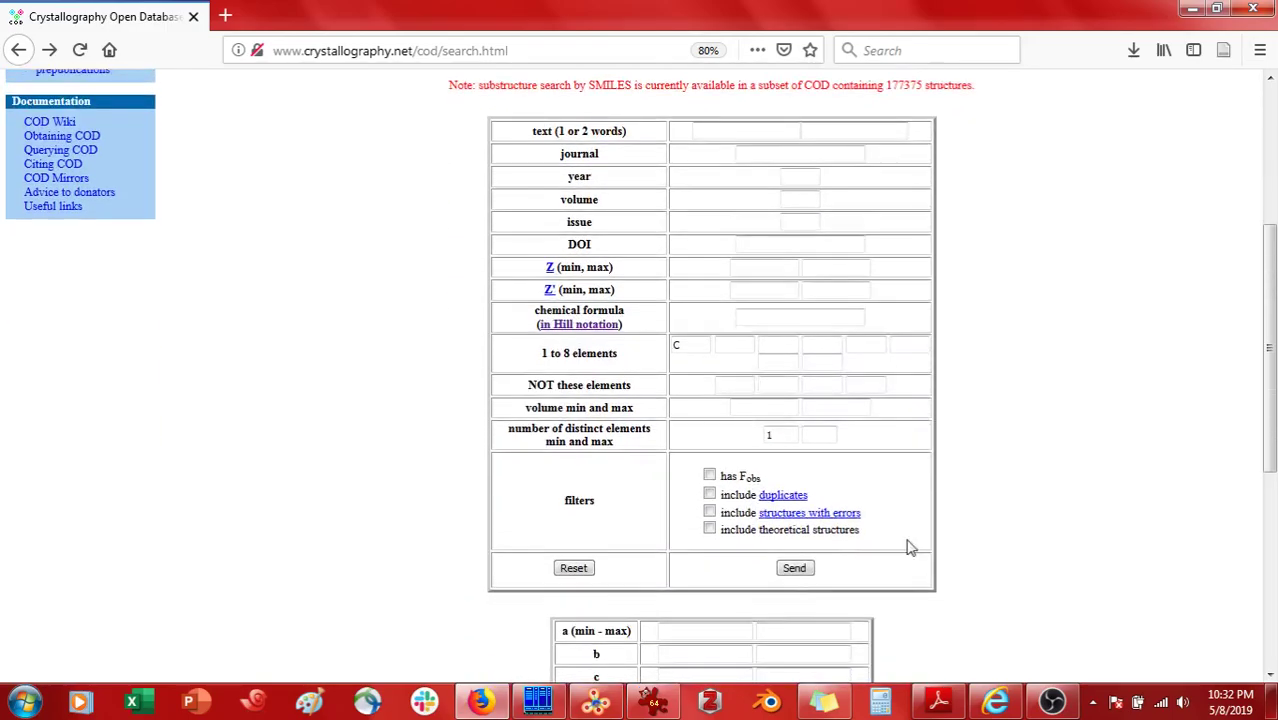
pyautogui.click(797, 571)
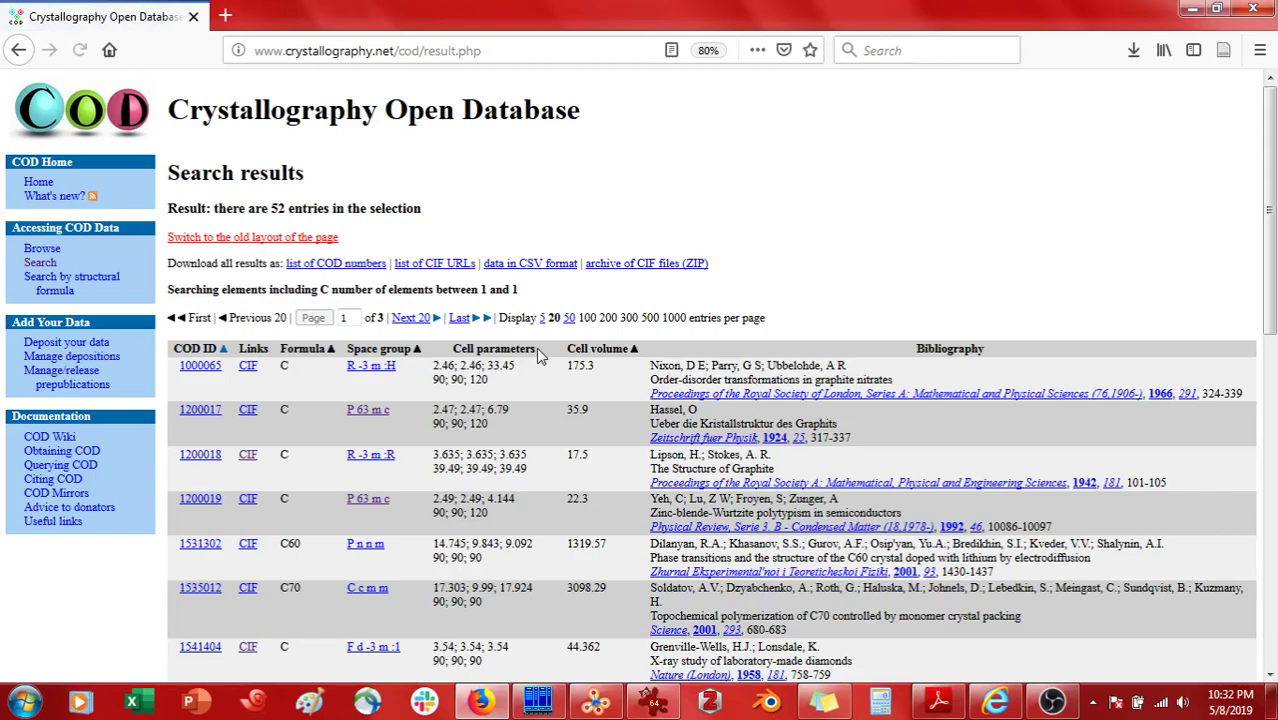
# Sort the carbon search results by formula in descending order and look through the C60 entries
pyautogui.scroll(-2, 310, 392)
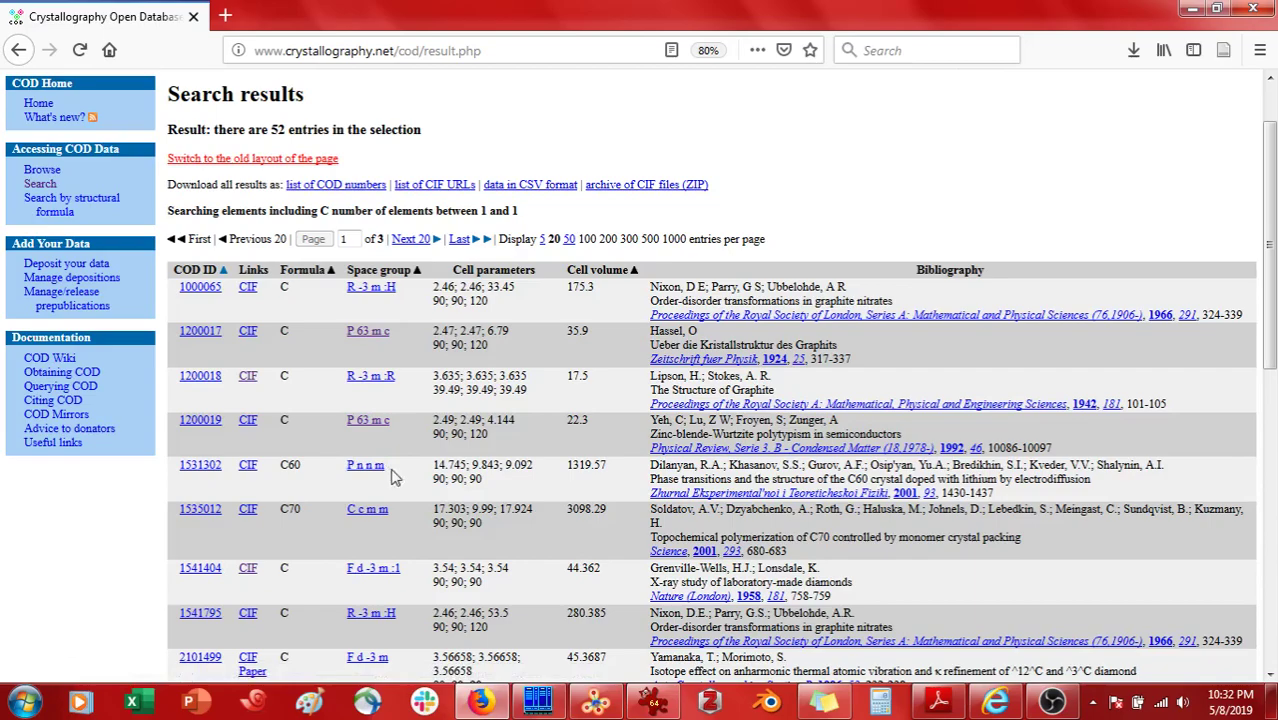
pyautogui.click(330, 271)
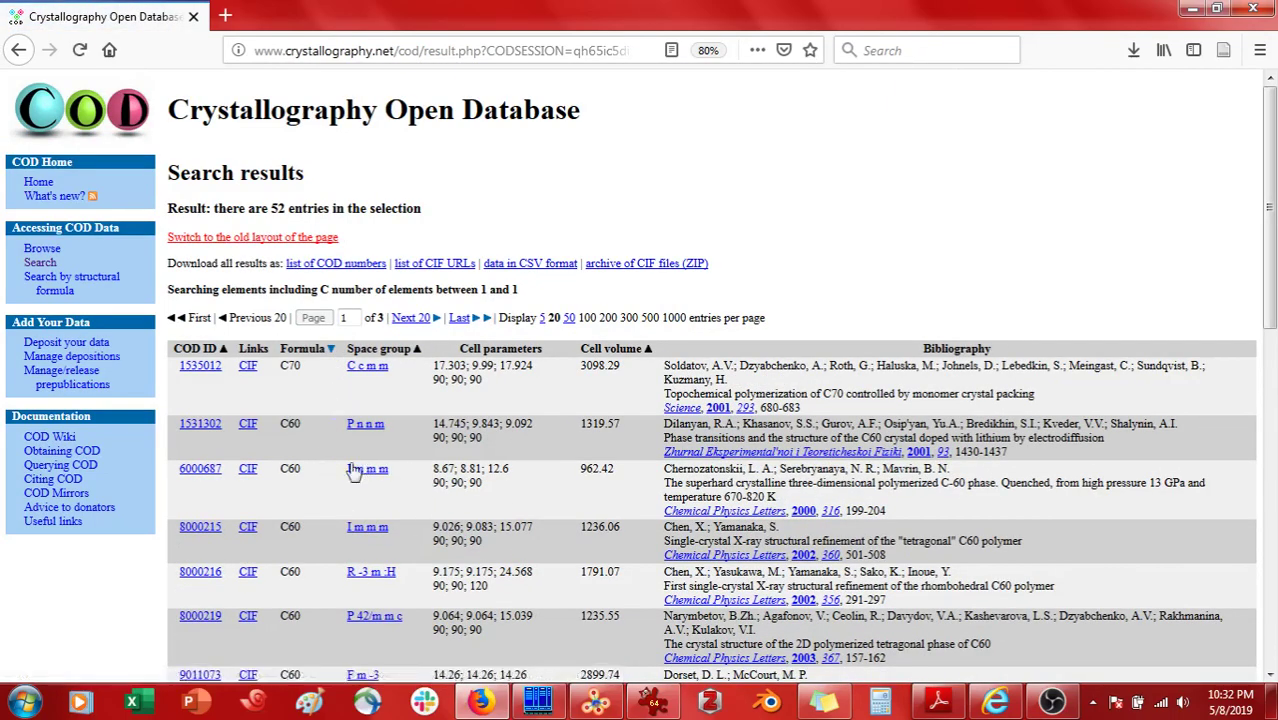
pyautogui.scroll(-3, 305, 605)
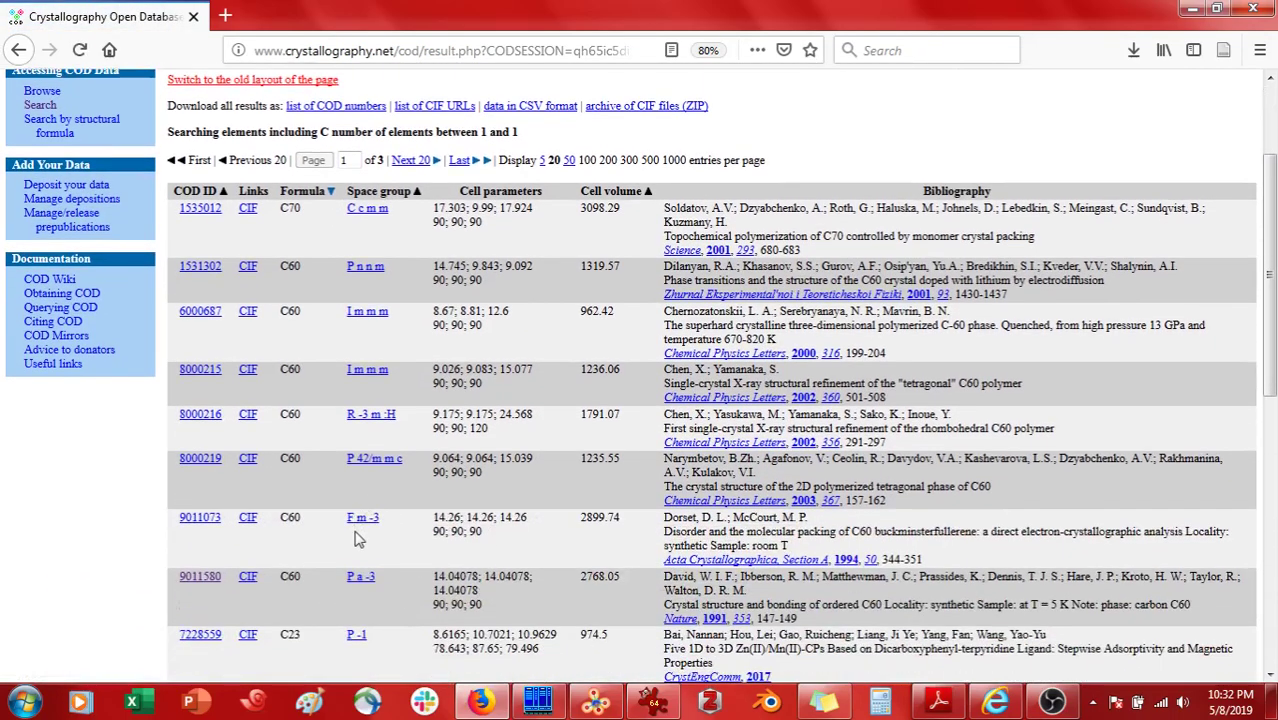
pyautogui.scroll(-2, 356, 541)
pyautogui.scroll(-5, 358, 545)
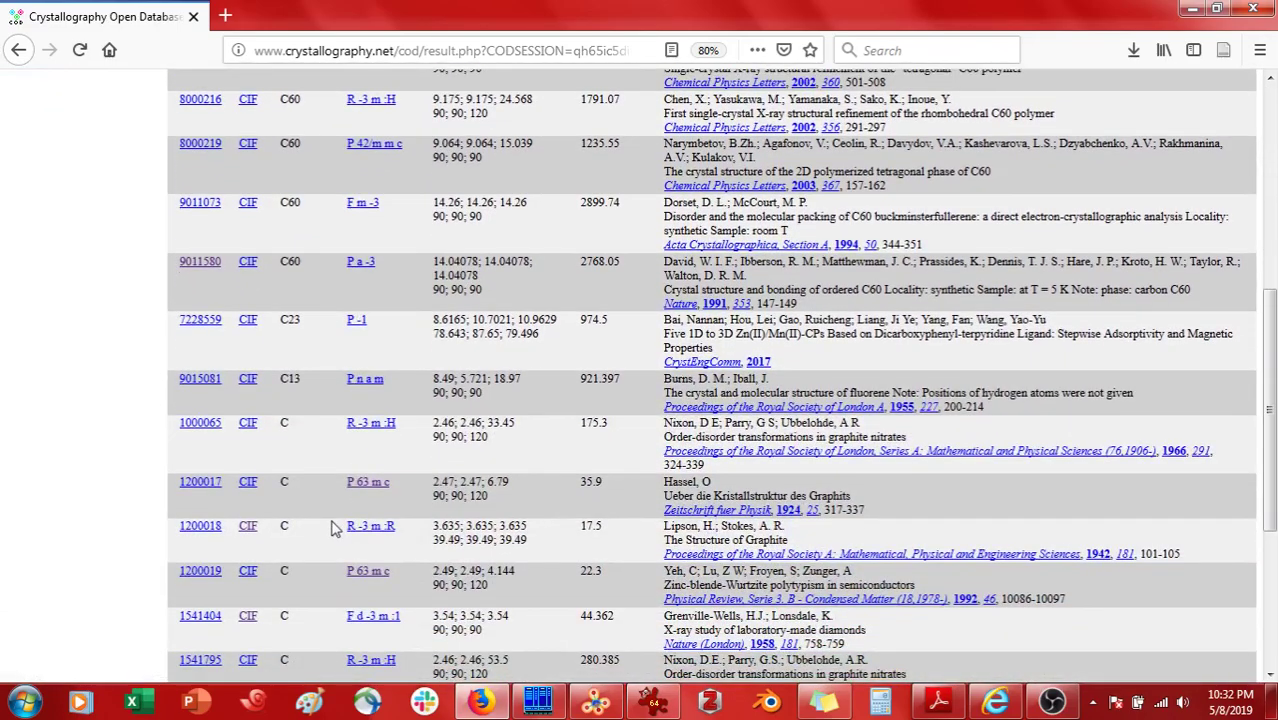
pyautogui.scroll(-2, 336, 532)
pyautogui.scroll(5, 333, 530)
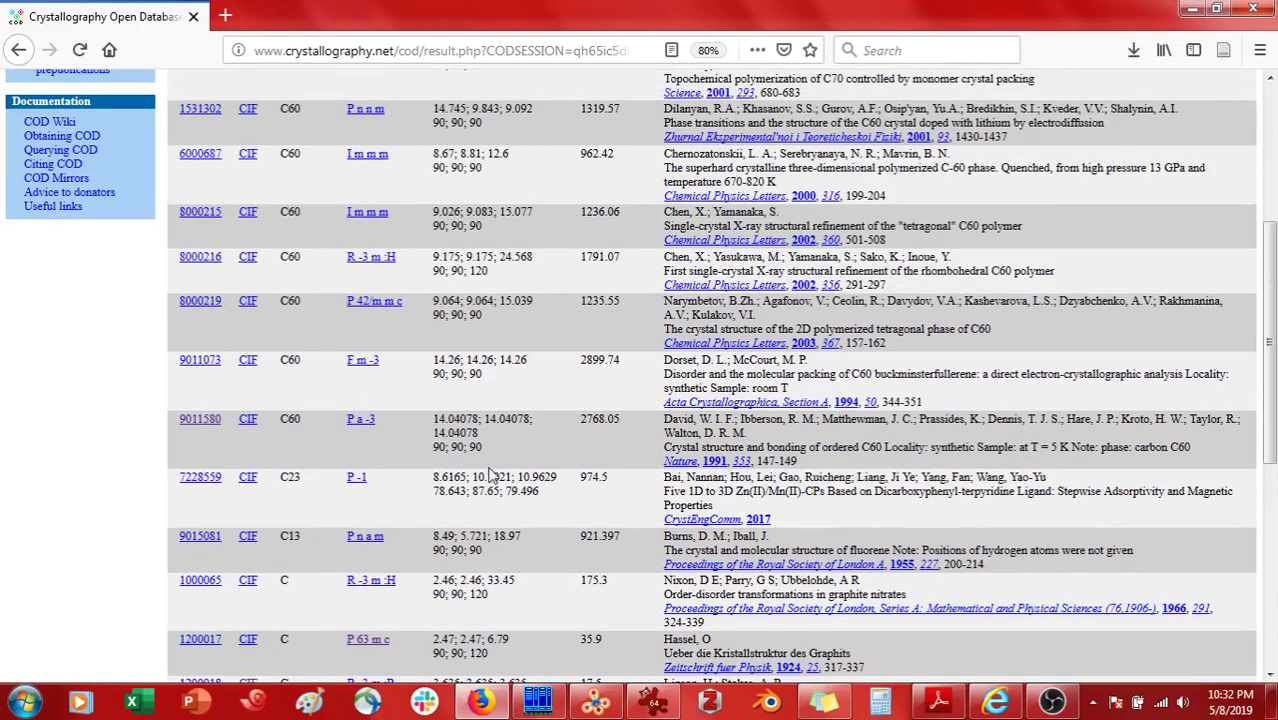
pyautogui.scroll(3, 479, 338)
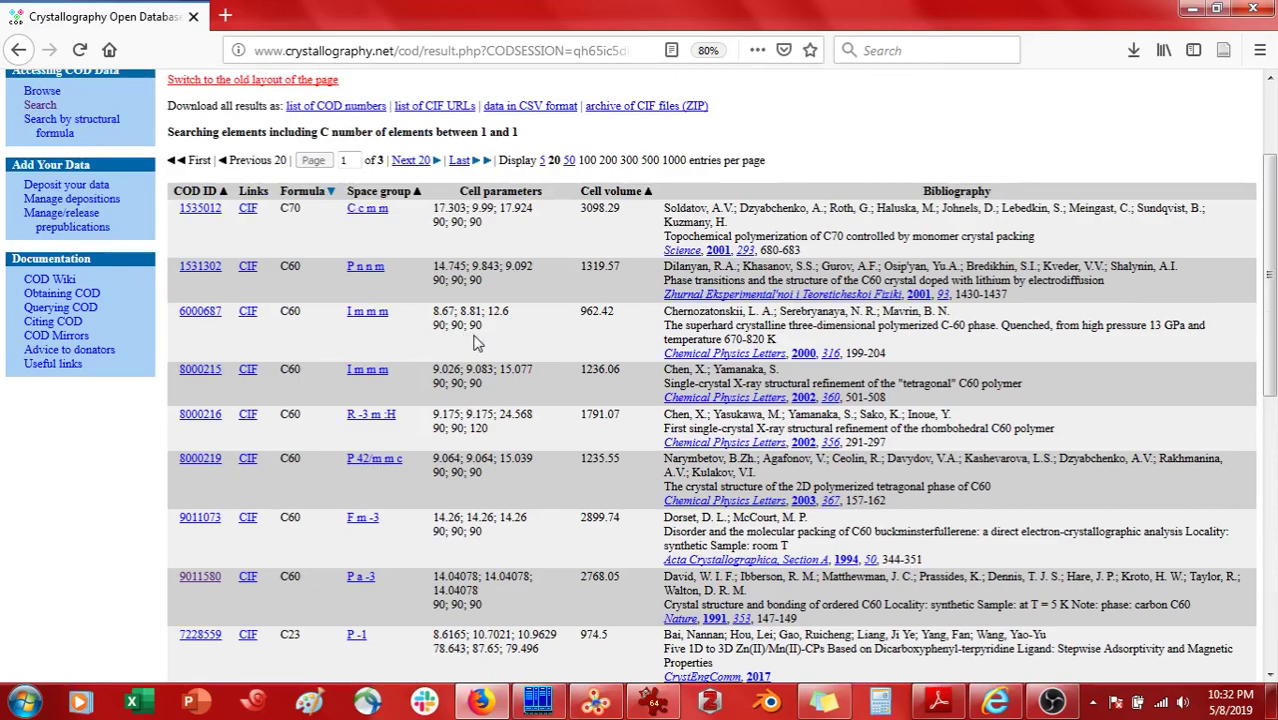
# Check the cell parameters and cell volume of C60 entry 6000687 and save its CIF file
pyautogui.moveTo(481, 287); pyautogui.dragTo(449, 286)
pyautogui.click(448, 285)
pyautogui.moveTo(616, 318); pyautogui.dragTo(584, 315)
pyautogui.click(252, 322)
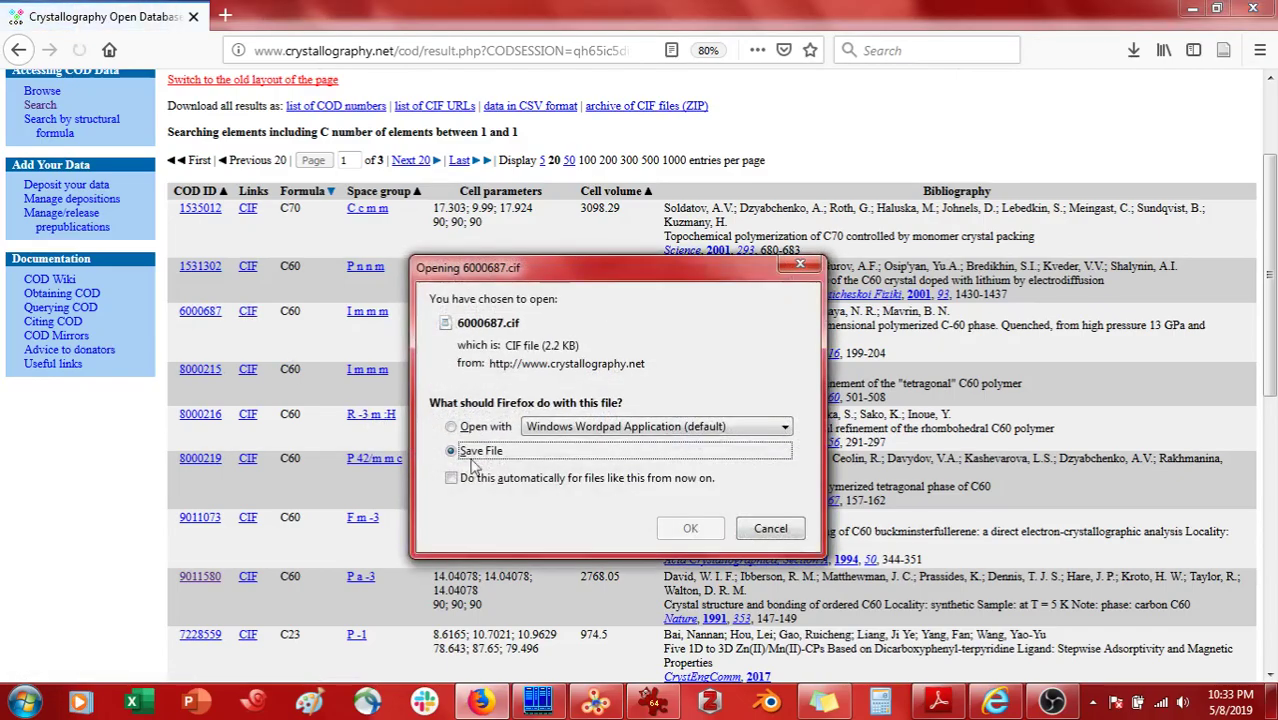
pyautogui.click(689, 533)
# Place the Firefox window beside VESTA, load the downloaded 6000687.cif into VESTA and rotate the structure
pyautogui.doubleClick(872, 8)
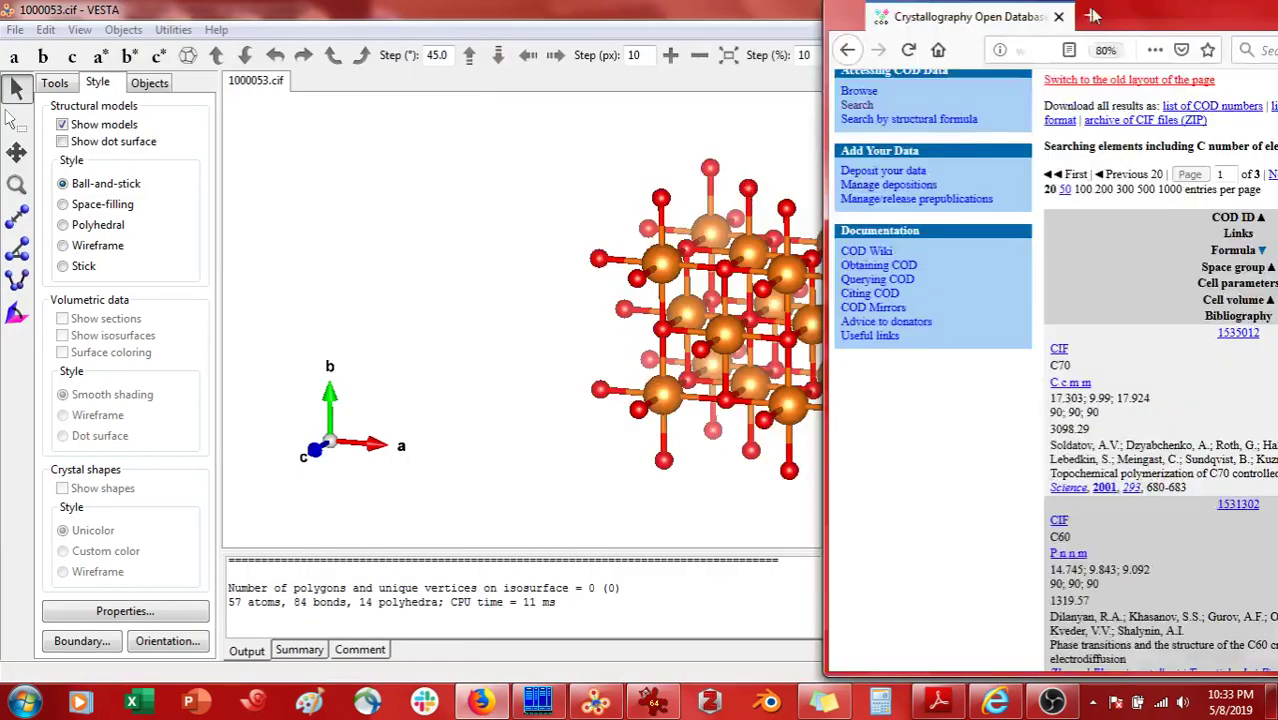
pyautogui.click(1187, 55)
pyautogui.moveTo(930, 104); pyautogui.dragTo(509, 192)
pyautogui.moveTo(855, 302); pyautogui.dragTo(1060, 399)
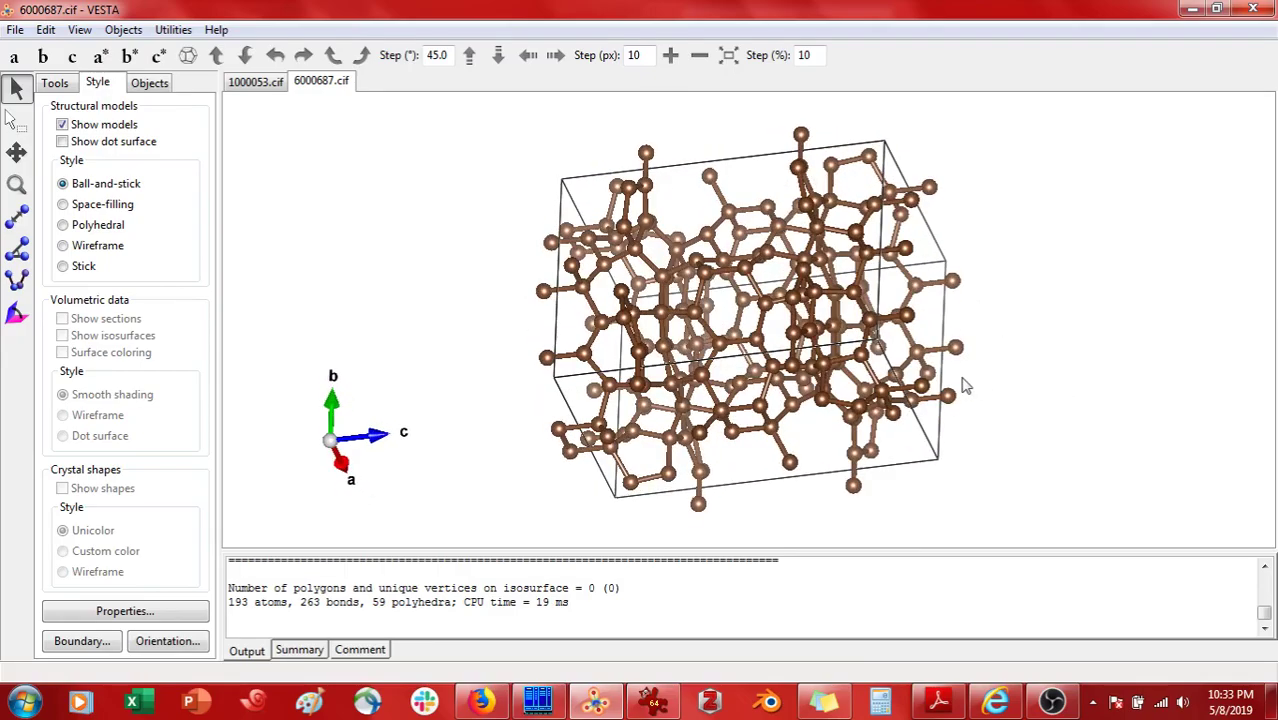
# Close 6000687.cif in VESTA and return to the carbon search results in a maximized Firefox window
pyautogui.hotkey('ctrl', 'w')
pyautogui.click(481, 702)
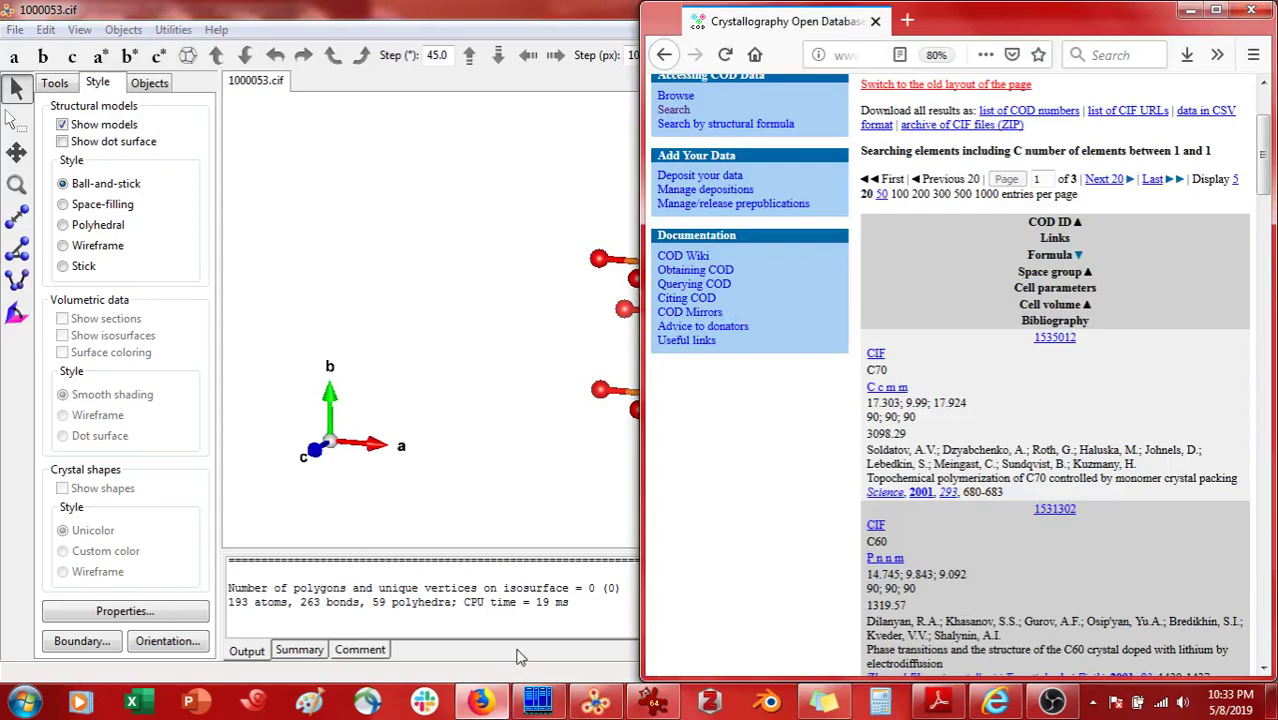
pyautogui.click(1226, 18)
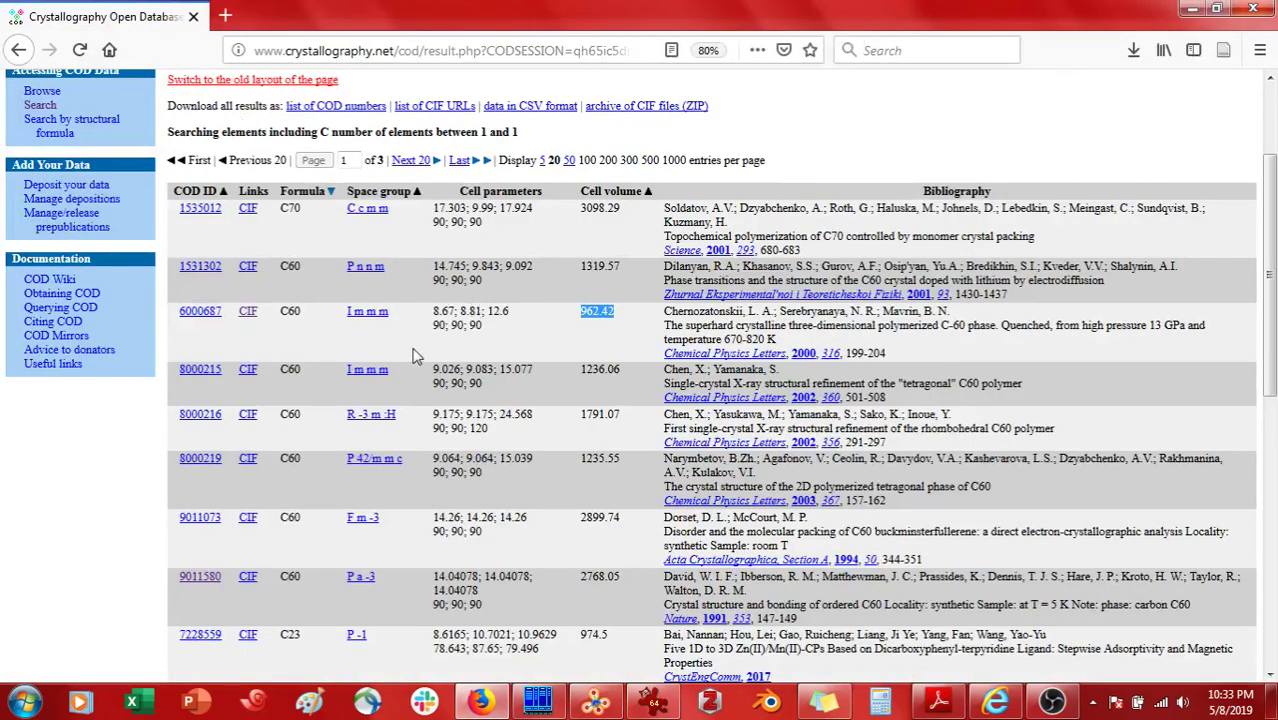
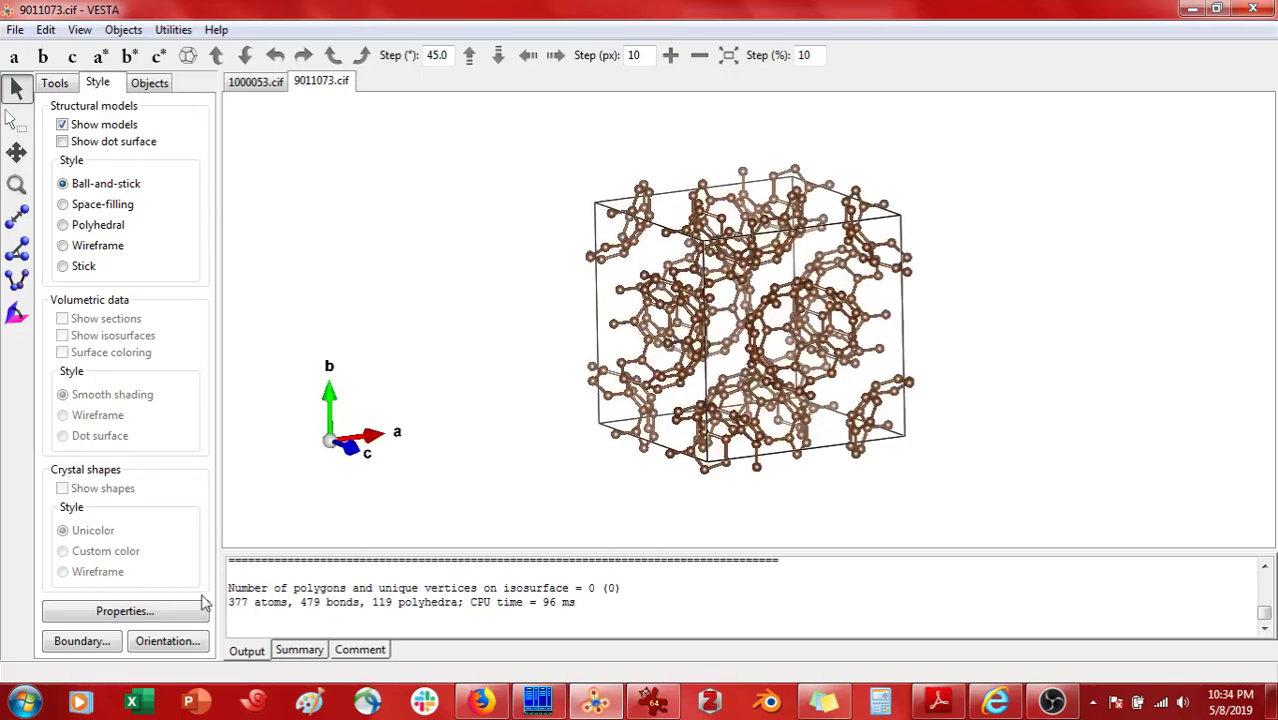
# Extend the boundary of the 9011073.cif C60 structure to a maximum of 2 in x, y and z
pyautogui.moveTo(540, 337); pyautogui.dragTo(558, 378)
pyautogui.click(82, 641)
pyautogui.doubleClick(420, 204)
pyautogui.write('2')
pyautogui.doubleClick(416, 234)
pyautogui.write('2')
pyautogui.doubleClick(392, 257)
pyautogui.write('2')
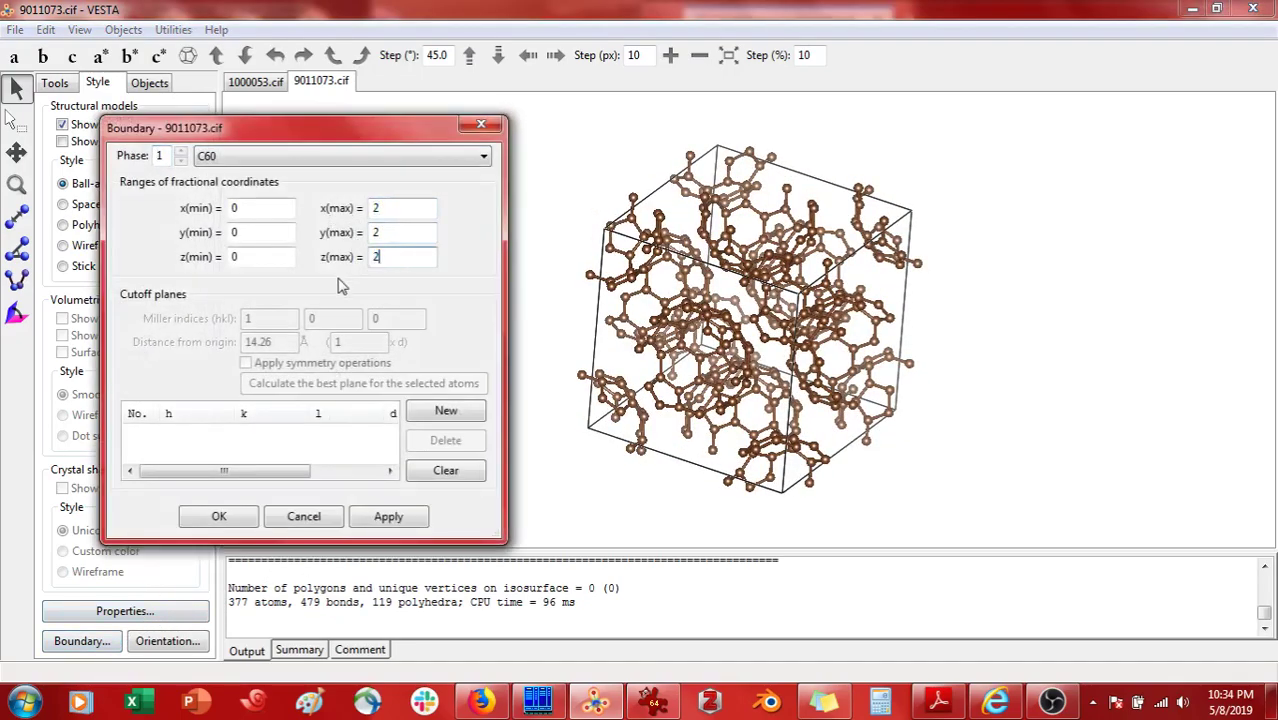
pyautogui.click(396, 520)
pyautogui.click(219, 516)
# View the structure along a* and delete the atoms above, below and at the far b end of one C60 row
pyautogui.moveTo(556, 345); pyautogui.dragTo(200, 140)
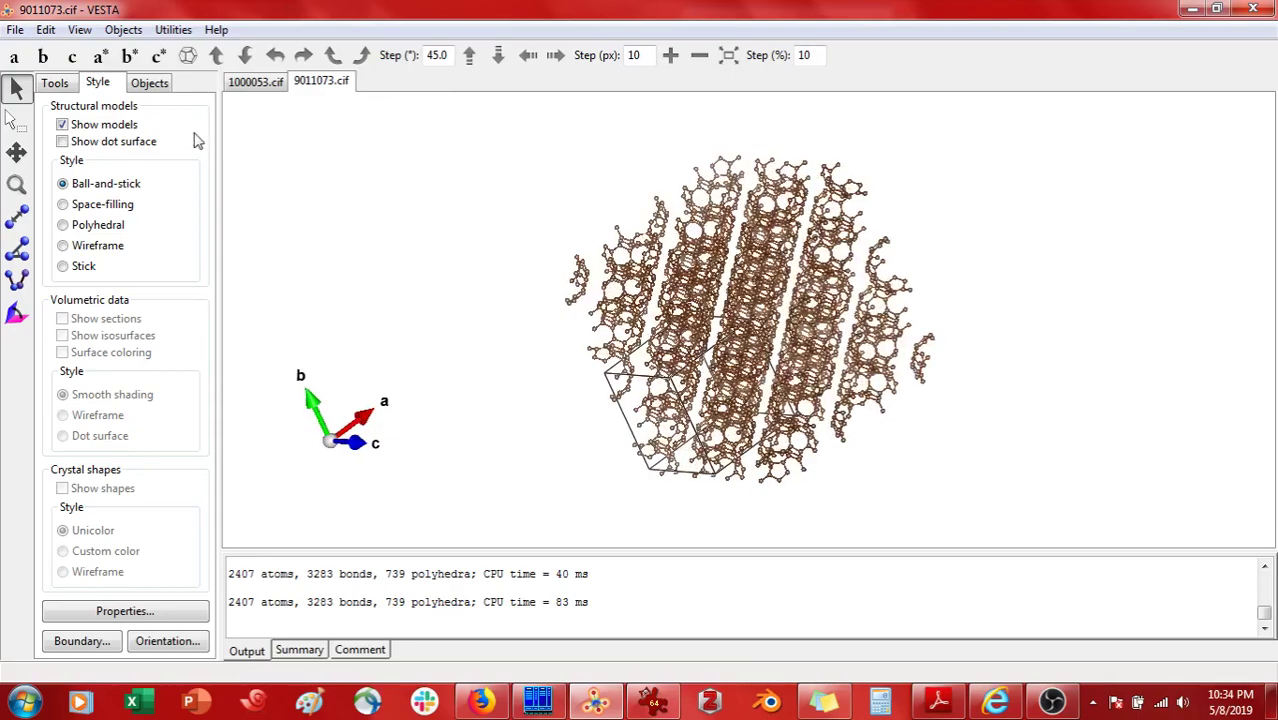
pyautogui.click(100, 57)
pyautogui.click(16, 119)
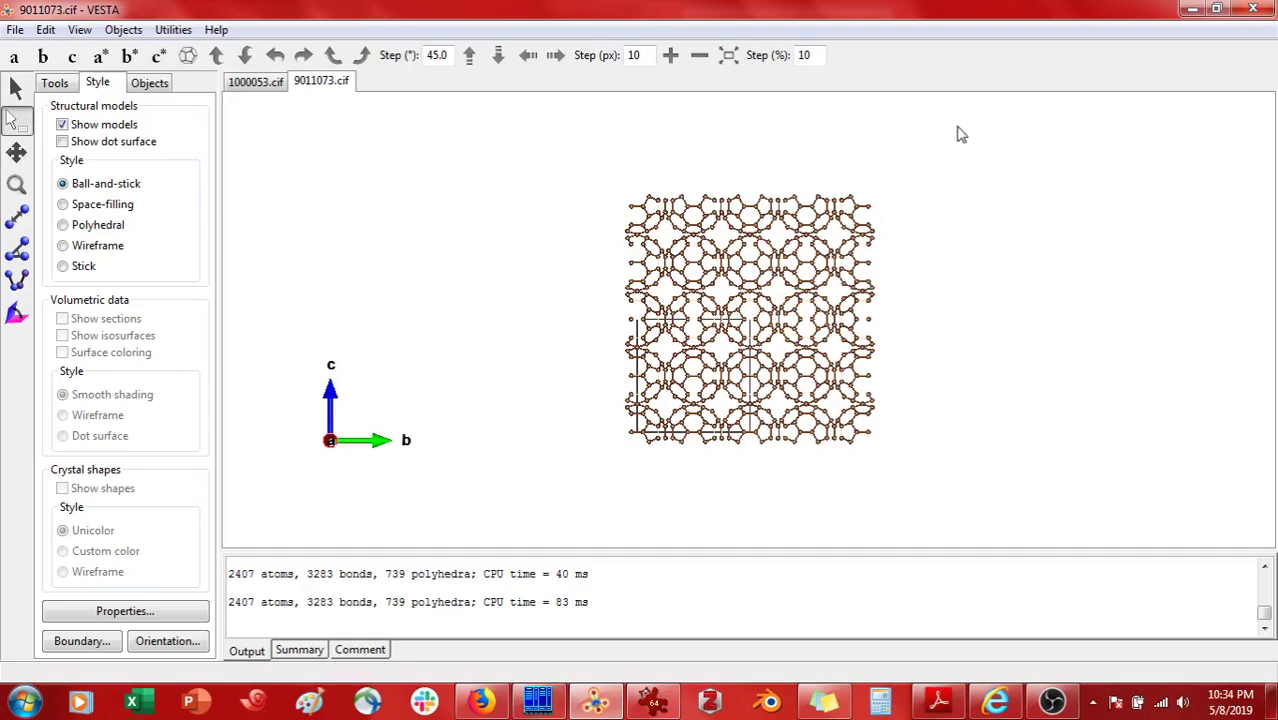
pyautogui.moveTo(959, 120); pyautogui.dragTo(568, 238)
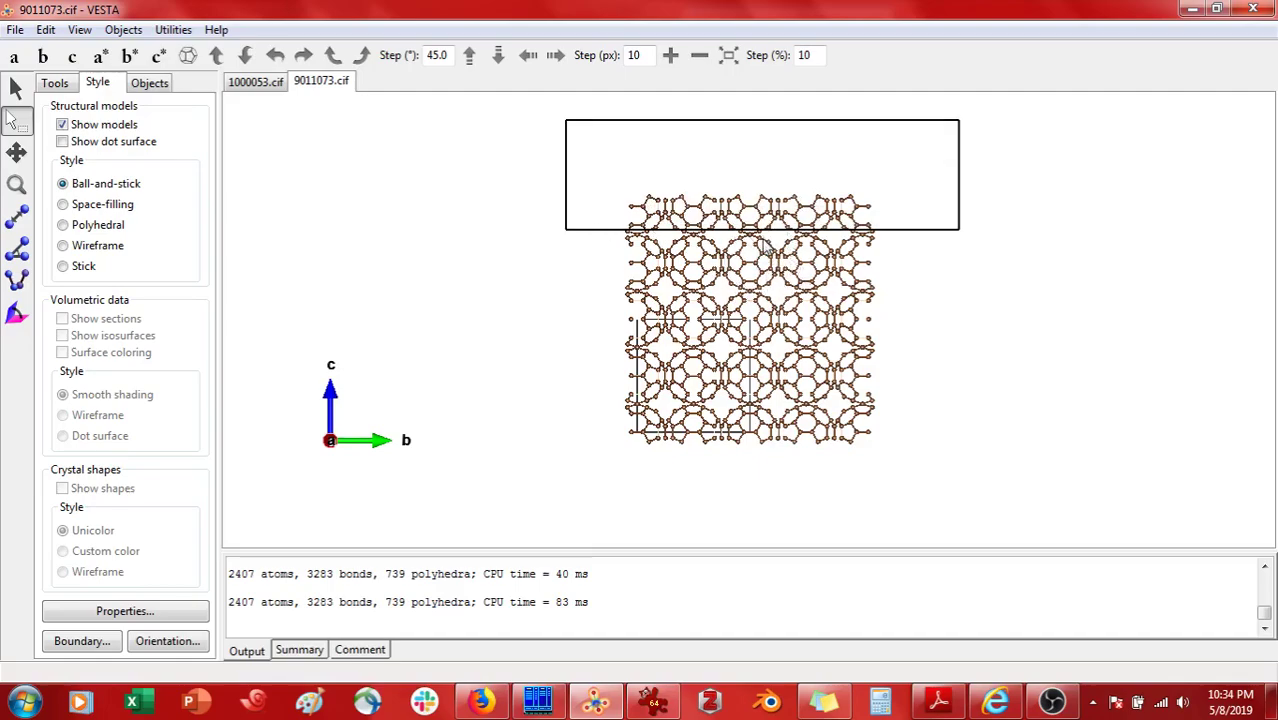
pyautogui.press('Delete')
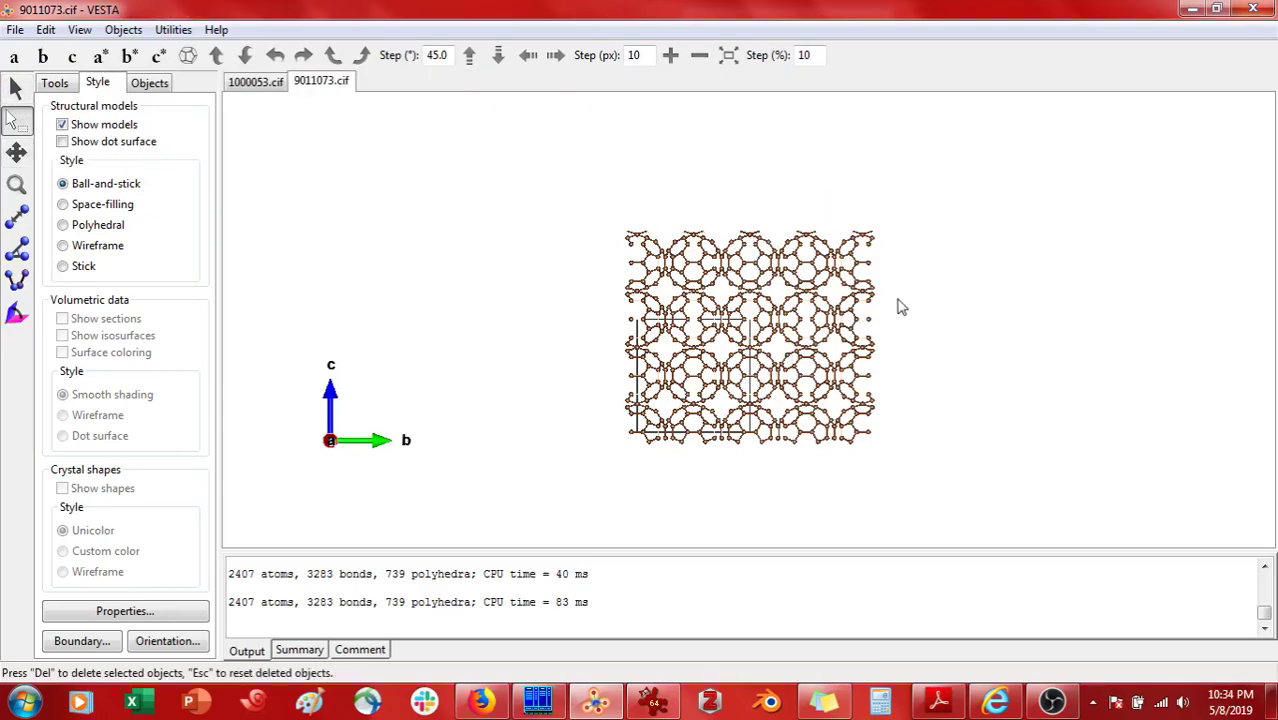
pyautogui.press('Escape')
pyautogui.moveTo(691, 395); pyautogui.dragTo(522, 470)
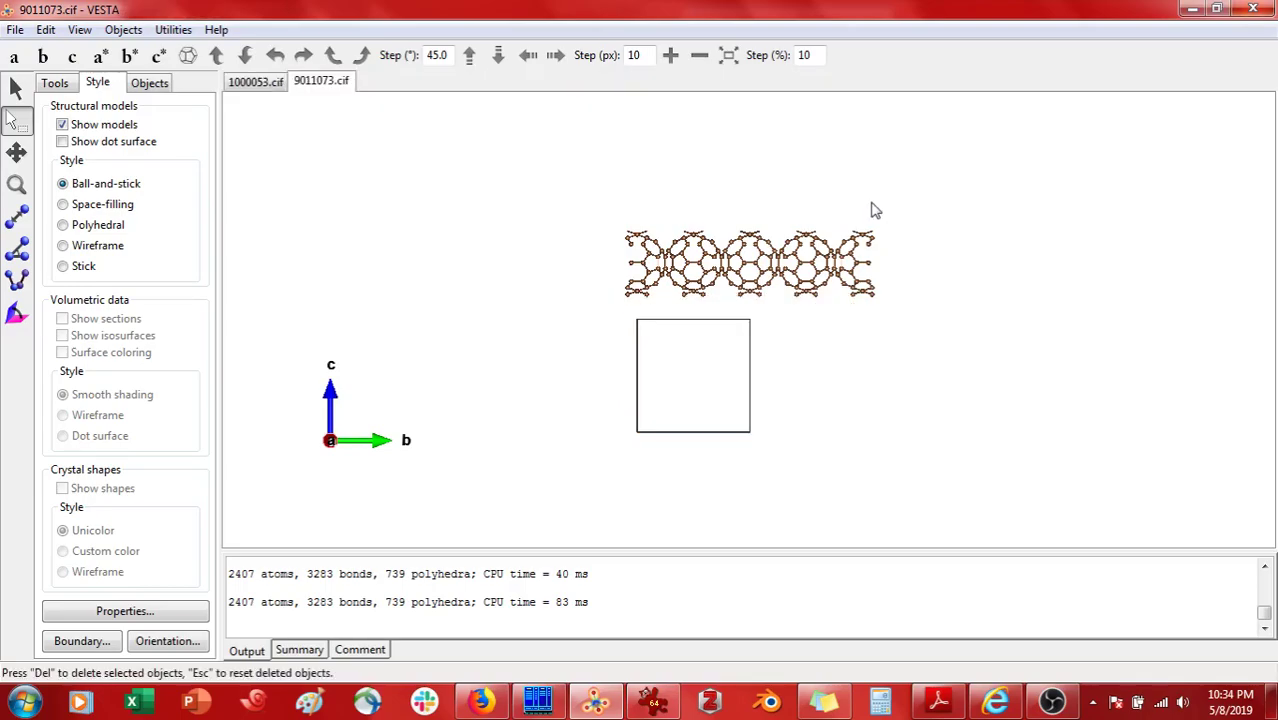
pyautogui.moveTo(922, 174); pyautogui.dragTo(796, 381)
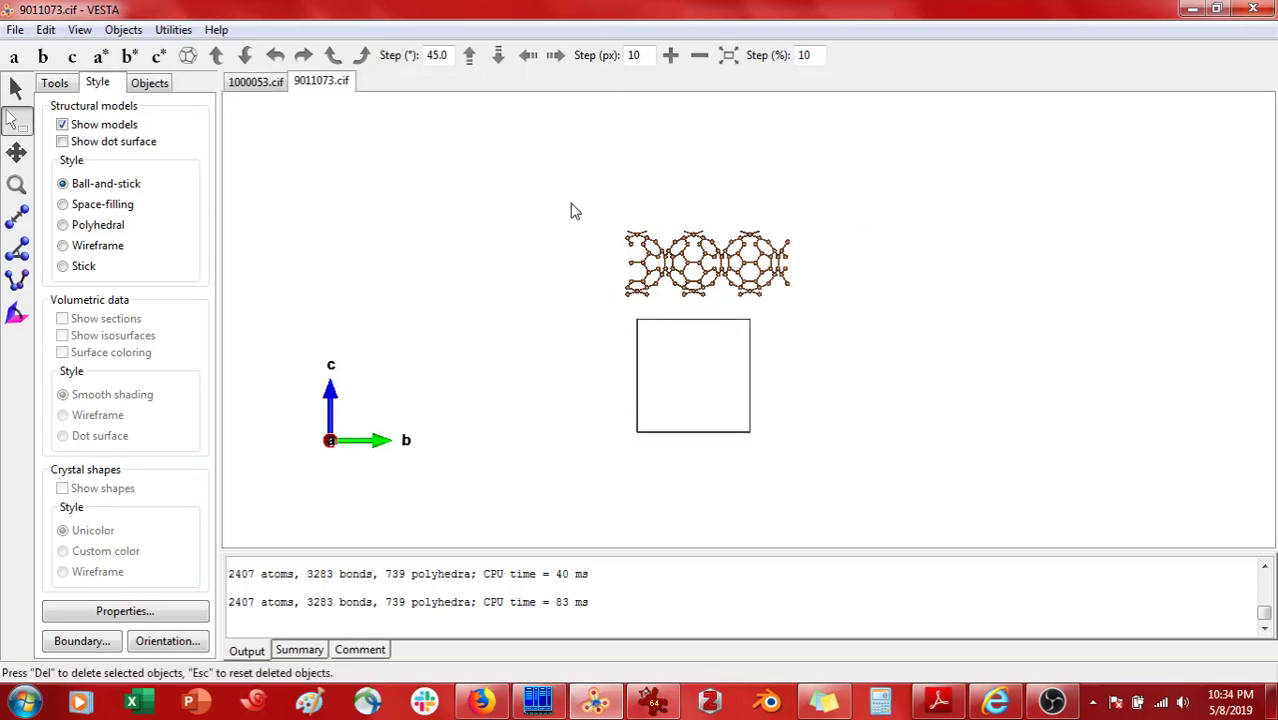
# With the a and c axes facing, delete everything beside, below and just above the middle C60 molecule in the row
pyautogui.scroll(4, 575, 210)
pyautogui.click(16, 88)
pyautogui.moveTo(340, 259); pyautogui.dragTo(644, 344)
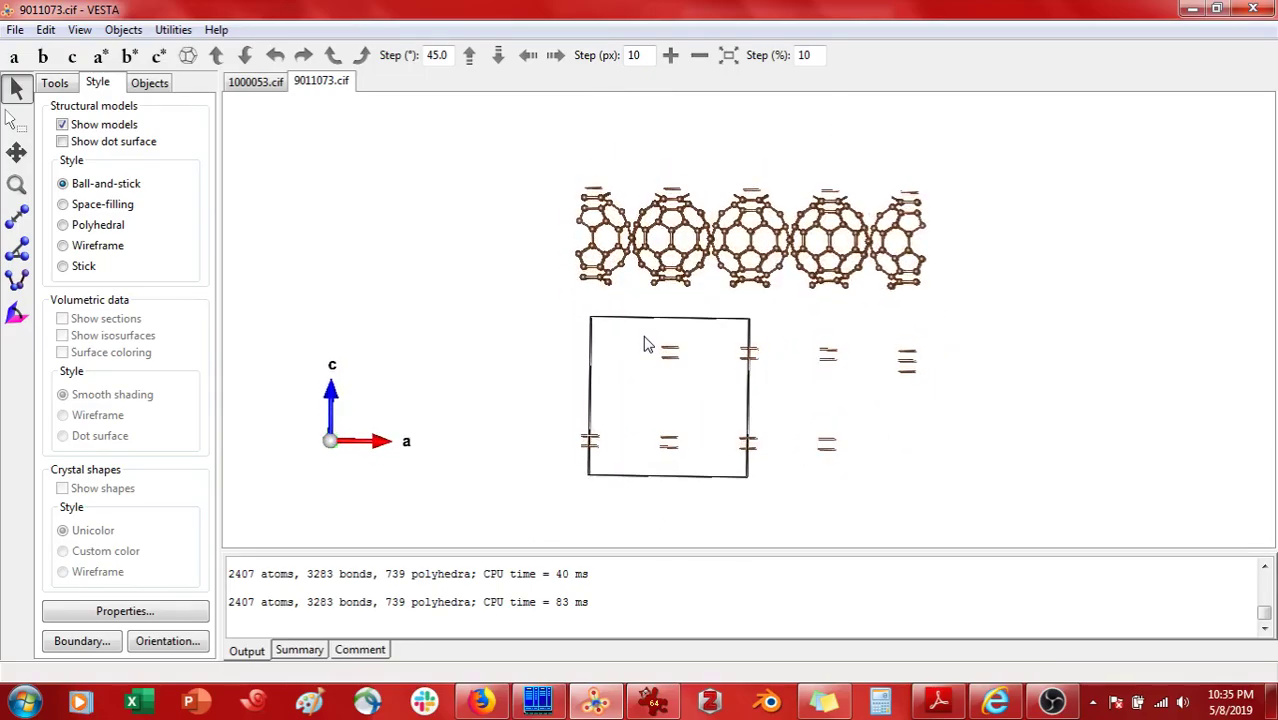
pyautogui.click(15, 118)
pyautogui.moveTo(1066, 143); pyautogui.dragTo(796, 497)
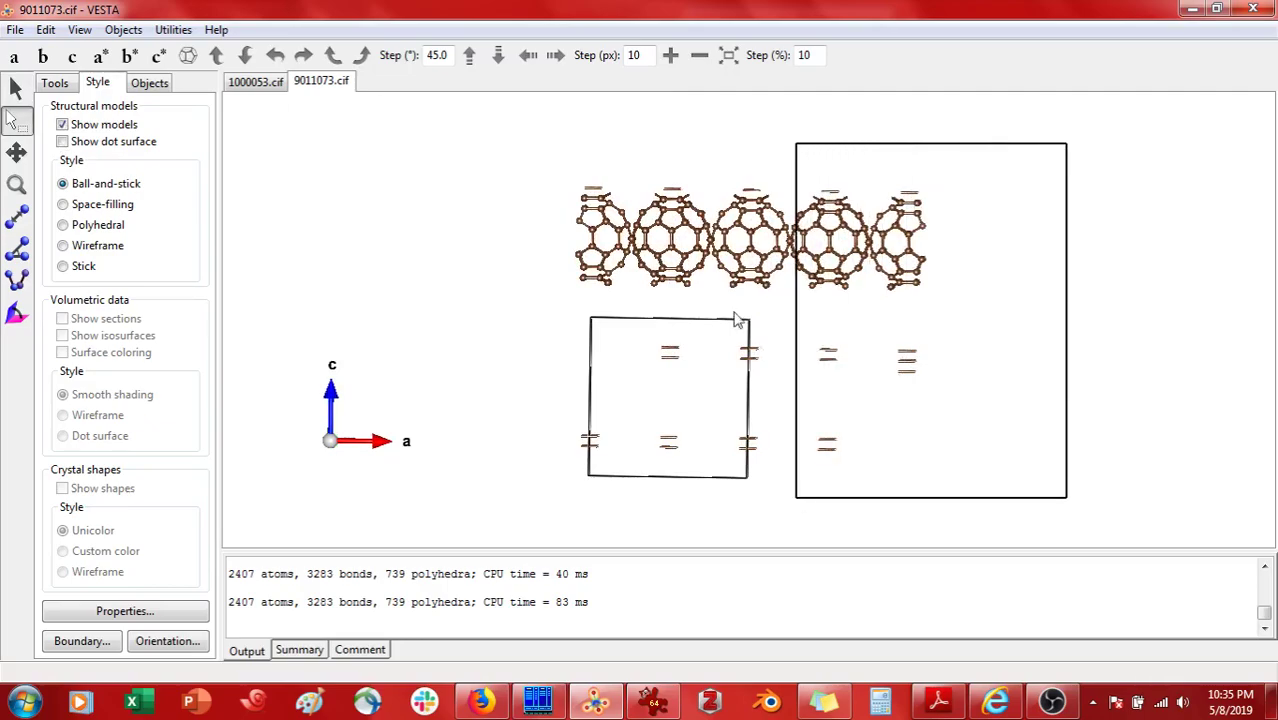
pyautogui.moveTo(459, 129); pyautogui.dragTo(705, 520)
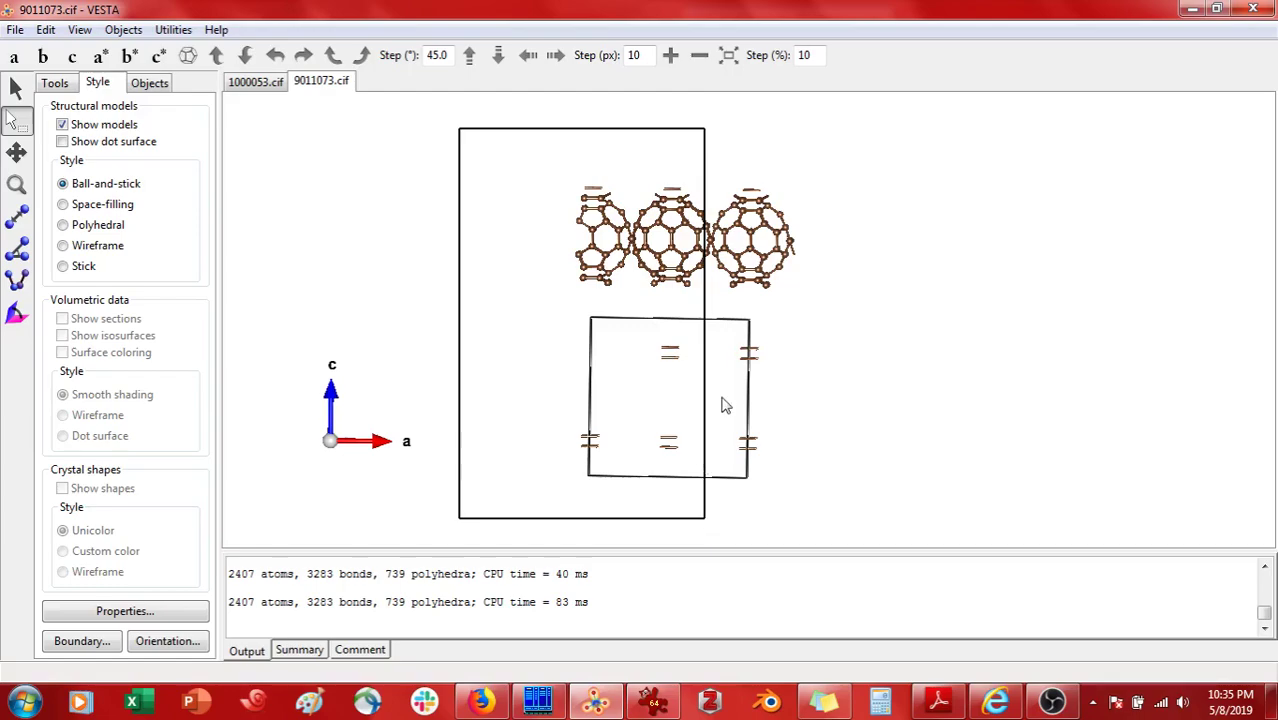
pyautogui.press('Delete')
pyautogui.moveTo(766, 322); pyautogui.dragTo(628, 500)
pyautogui.press('Delete')
pyautogui.moveTo(780, 150); pyautogui.dragTo(717, 200)
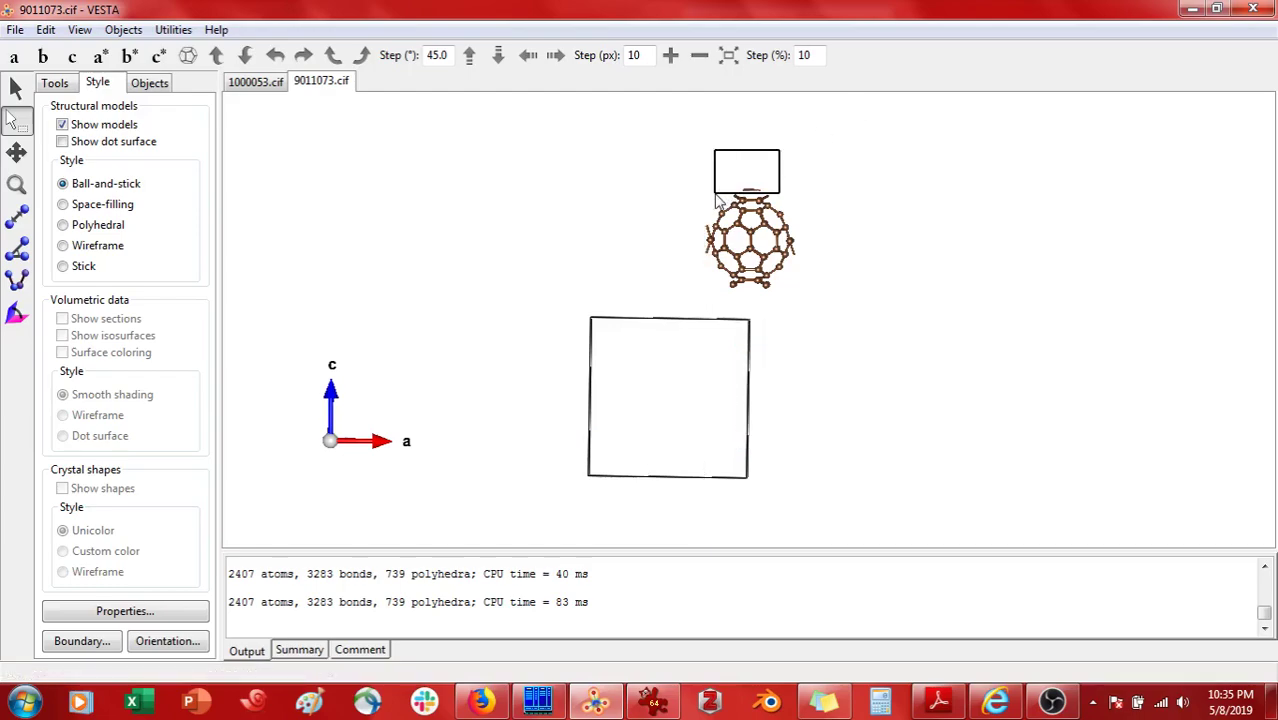
# Turn the structure to show the b direction and delete the molecules on both sides of one C60 molecule
pyautogui.click(16, 88)
pyautogui.moveTo(430, 215); pyautogui.dragTo(690, 232)
pyautogui.click(16, 119)
pyautogui.moveTo(1007, 151); pyautogui.dragTo(897, 336)
pyautogui.moveTo(598, 133); pyautogui.dragTo(765, 358)
pyautogui.press('Delete')
# Delete the stray single atoms left around the remaining C60 molecule
pyautogui.click(14, 89)
pyautogui.moveTo(533, 197)
pyautogui.mouseDown()
pyautogui.moveTo(636, 180)
pyautogui.moveTo(562, 163)
pyautogui.moveTo(540, 187)
pyautogui.mouseUp()
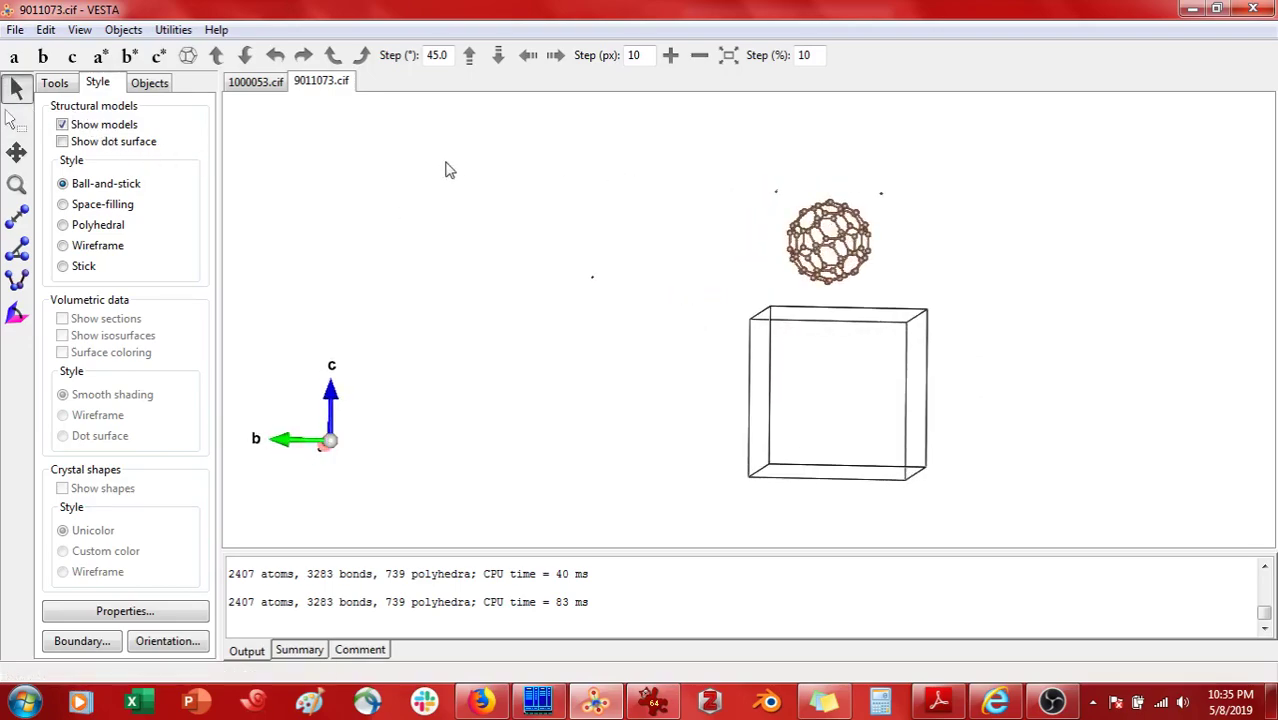
pyautogui.click(16, 119)
pyautogui.moveTo(573, 255); pyautogui.dragTo(641, 319)
pyautogui.press('Delete')
pyautogui.moveTo(749, 139); pyautogui.dragTo(893, 202)
pyautogui.press('Delete')
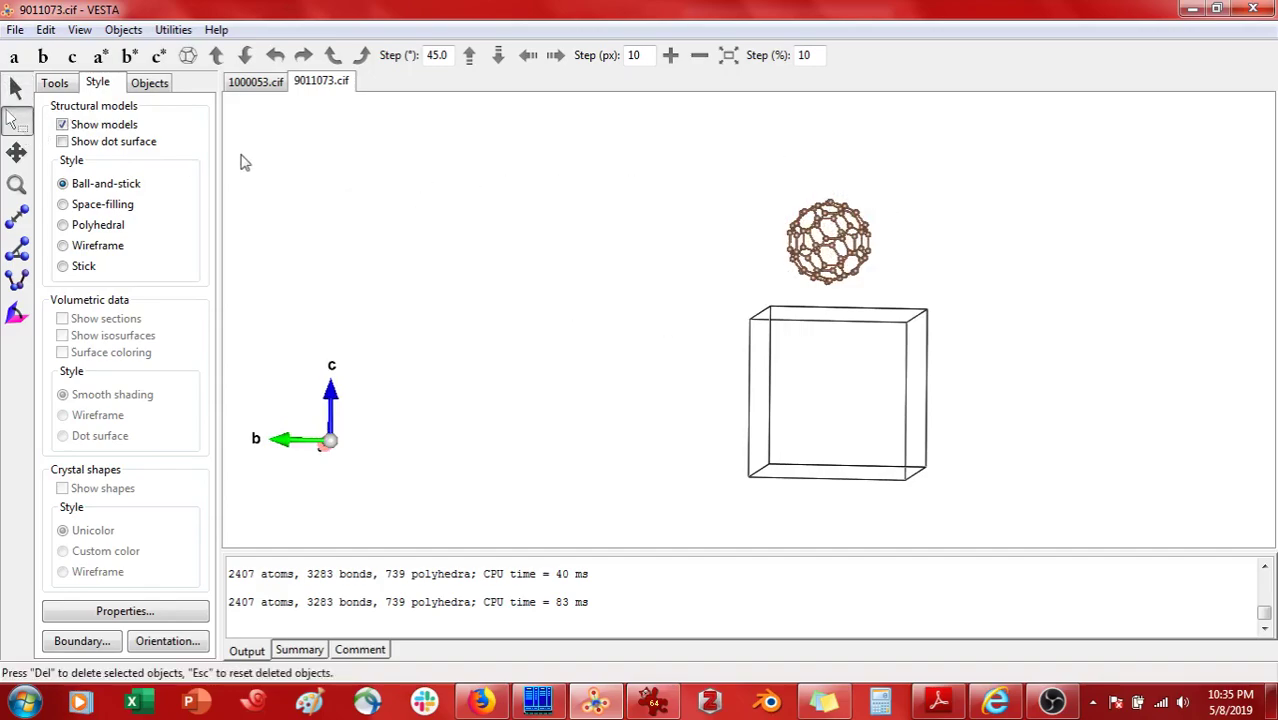
# Rotate the single C60 molecule to inspect it from several sides
pyautogui.click(14, 89)
pyautogui.moveTo(470, 185); pyautogui.dragTo(882, 205)
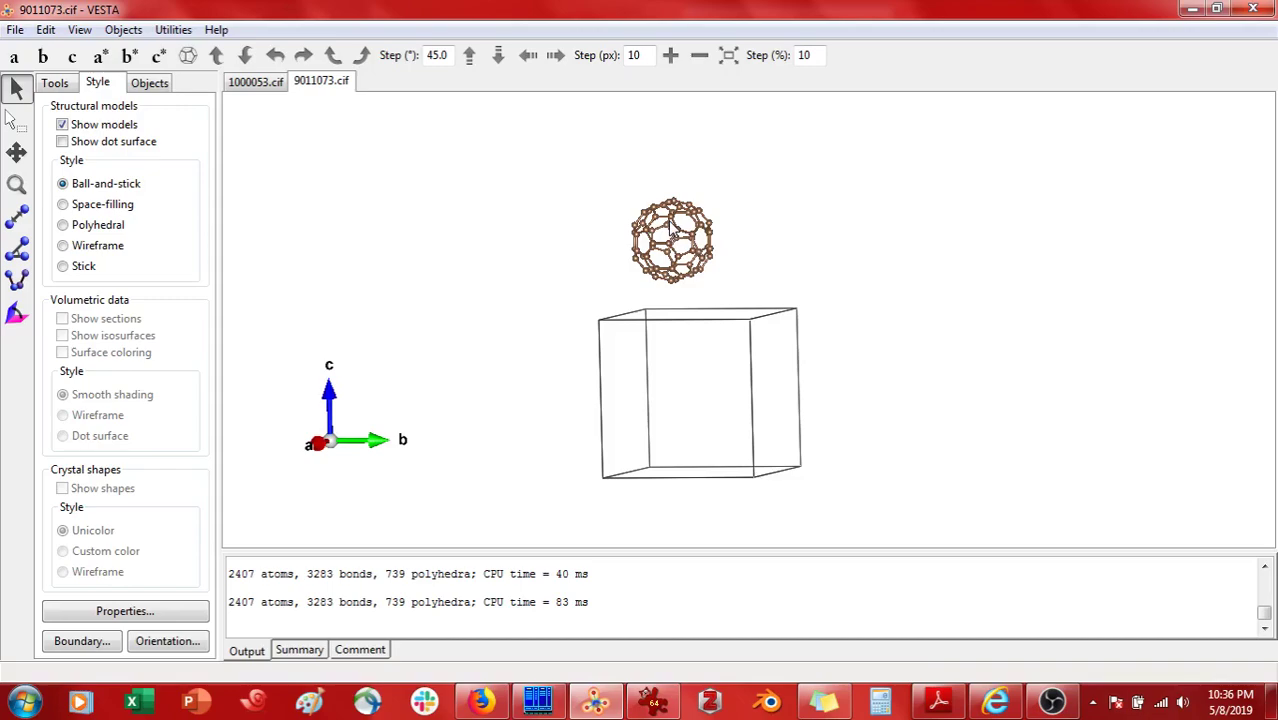
pyautogui.moveTo(673, 228); pyautogui.dragTo(962, 218)
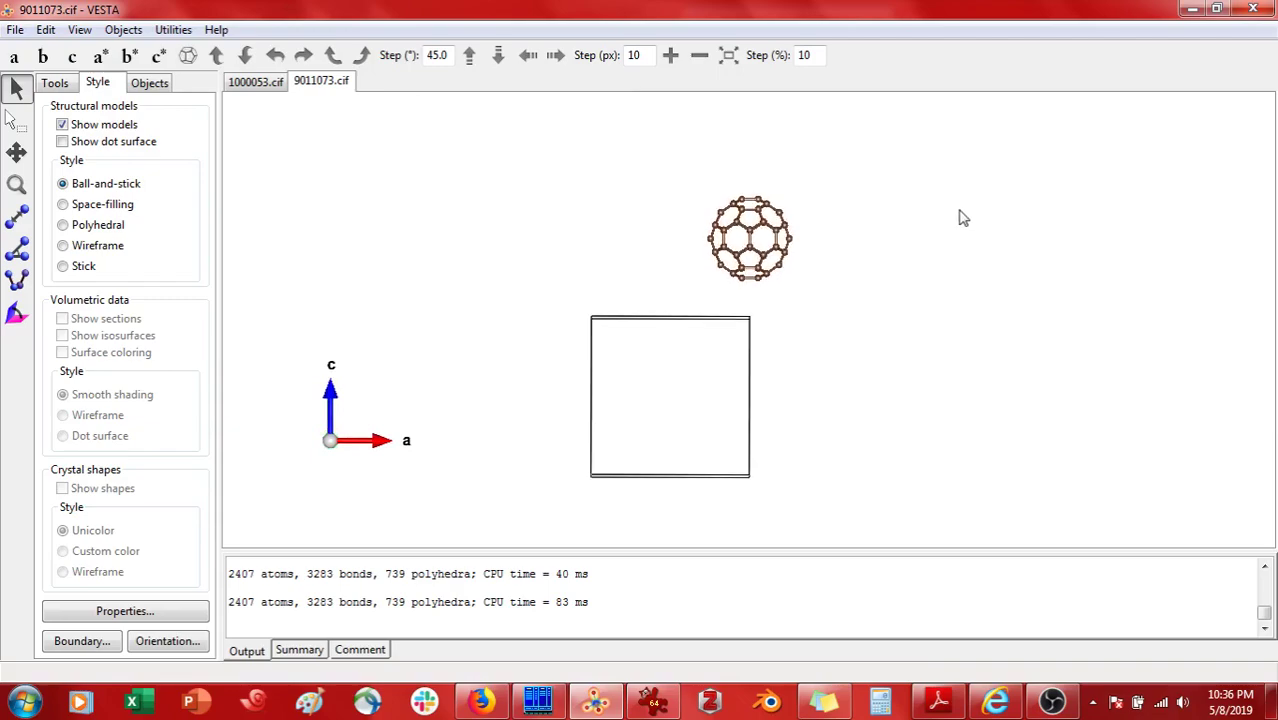